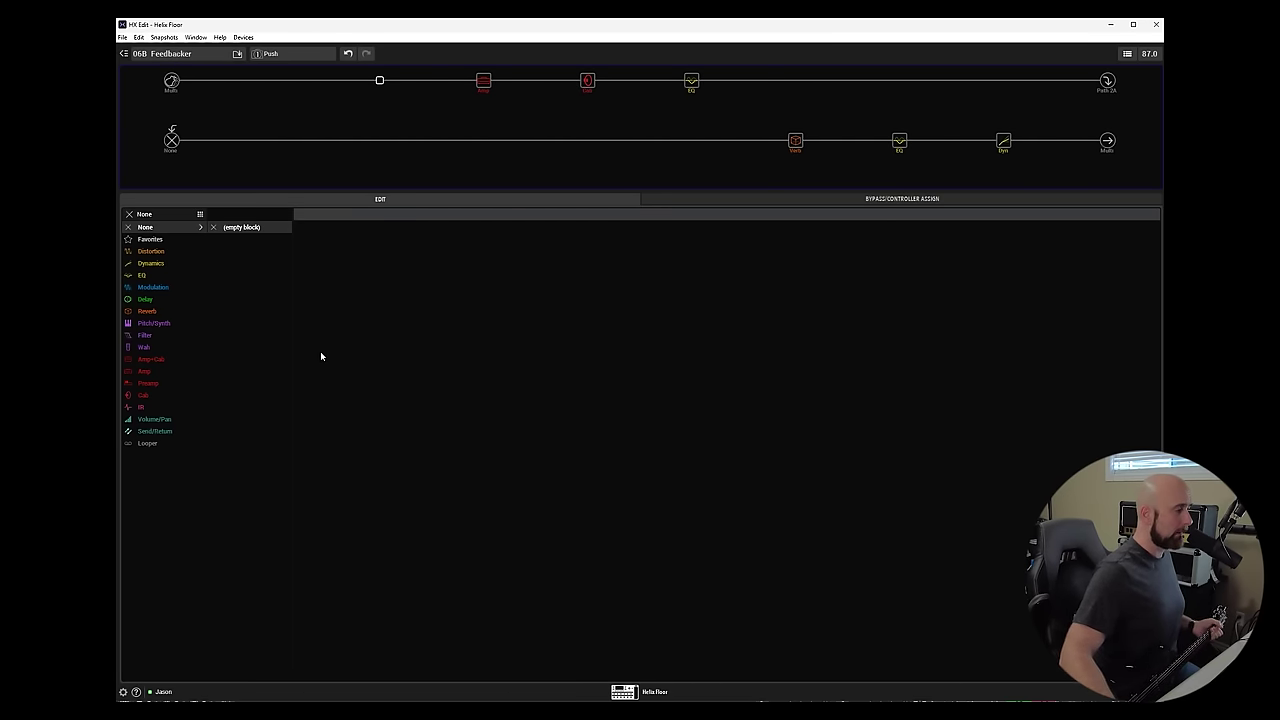
Inspect the Brit 2203 amp block's settings, then select the empty slot on path 1
{"action": "mouse_move", "coordinate": [483, 84]}
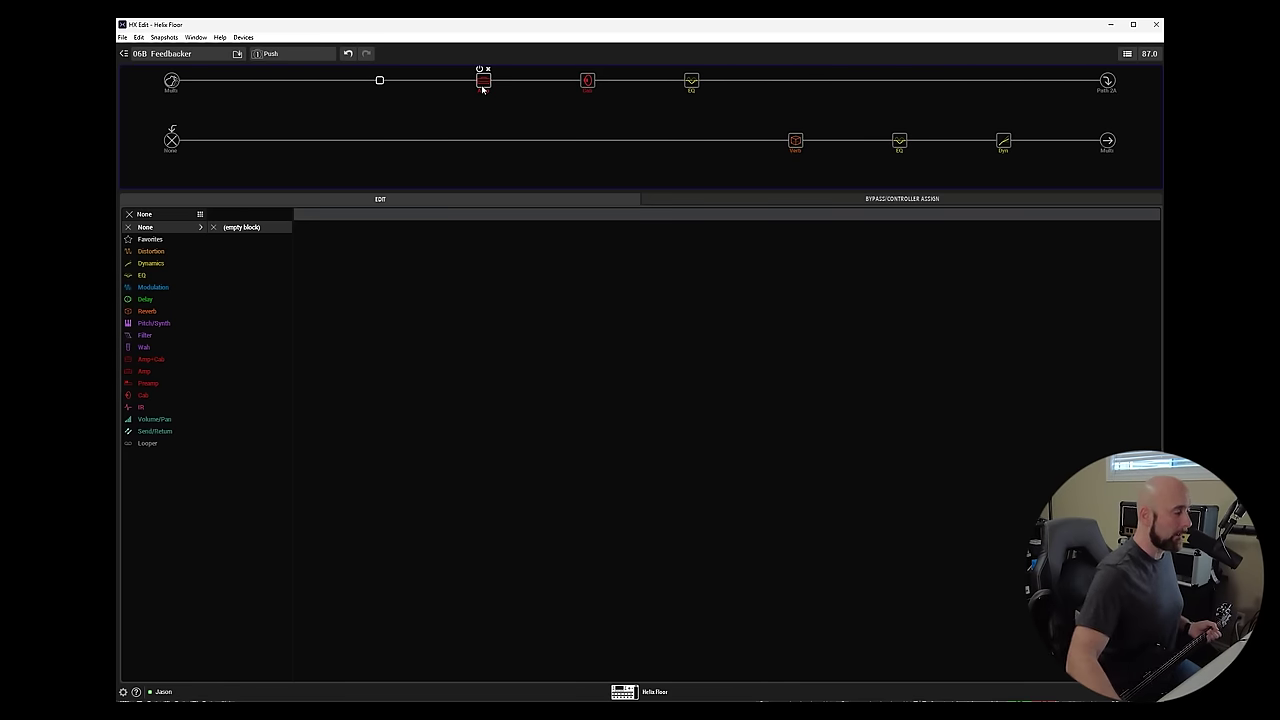
{"action": "left_click", "coordinate": [483, 84]}
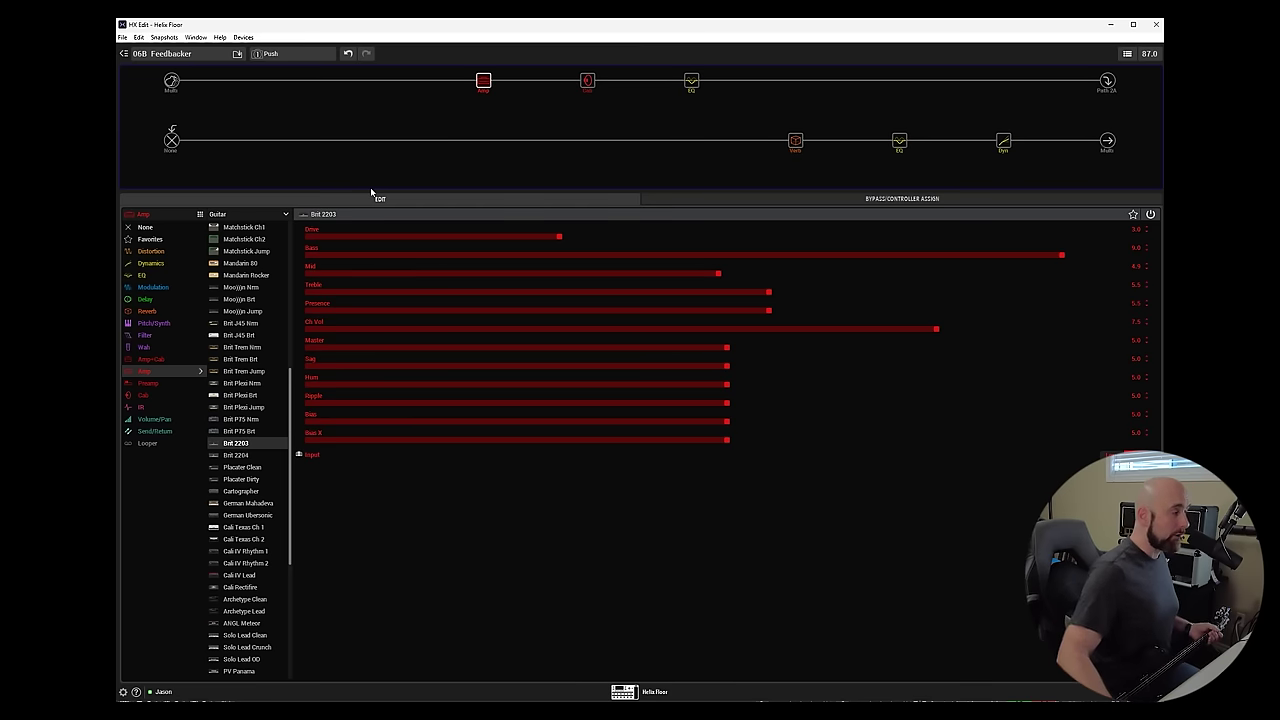
{"action": "left_click", "coordinate": [392, 87]}
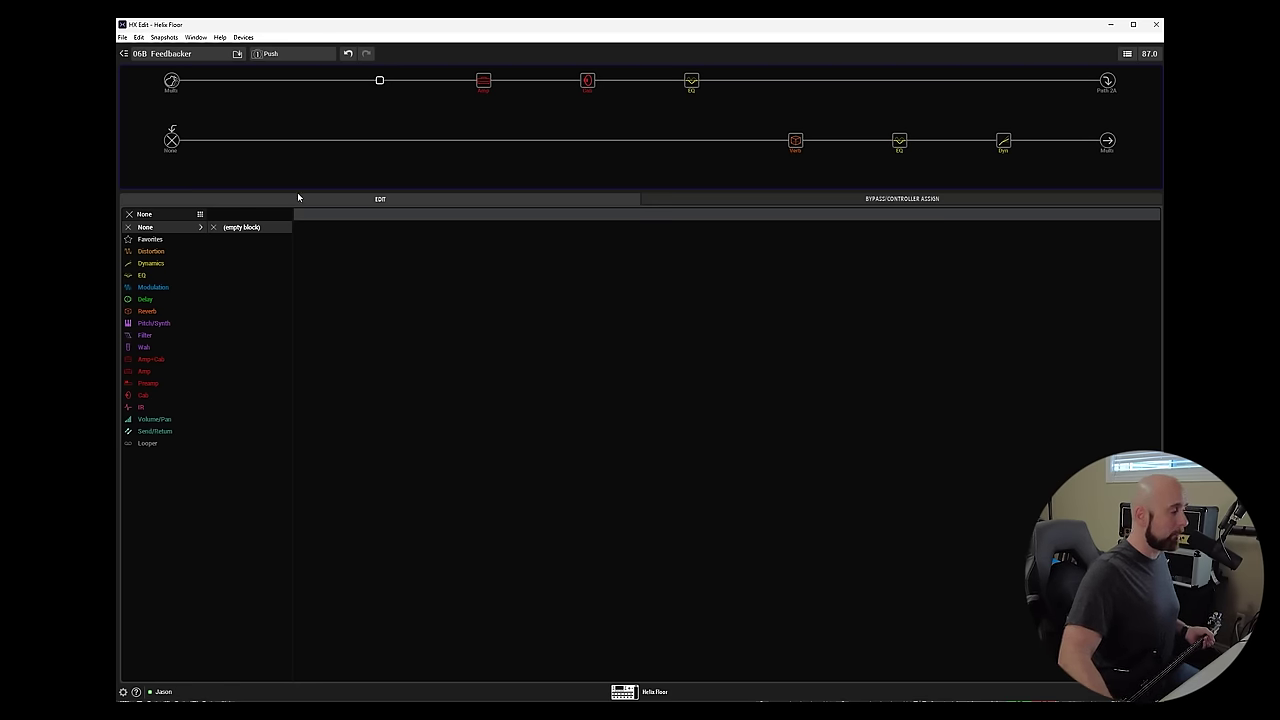
Insert a mono Feedbacker dynamics block into the slot and bring up its options menu
{"action": "left_click", "coordinate": [170, 264]}
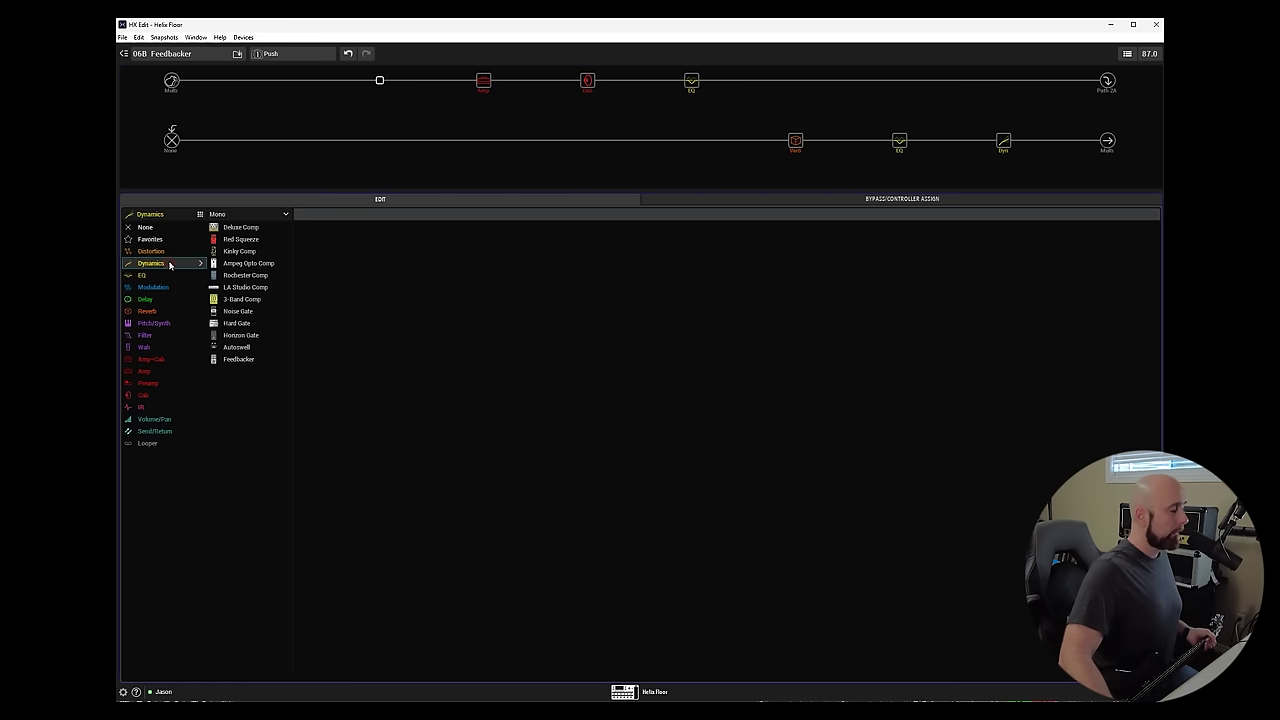
{"action": "left_click", "coordinate": [256, 216]}
{"action": "left_click", "coordinate": [253, 239]}
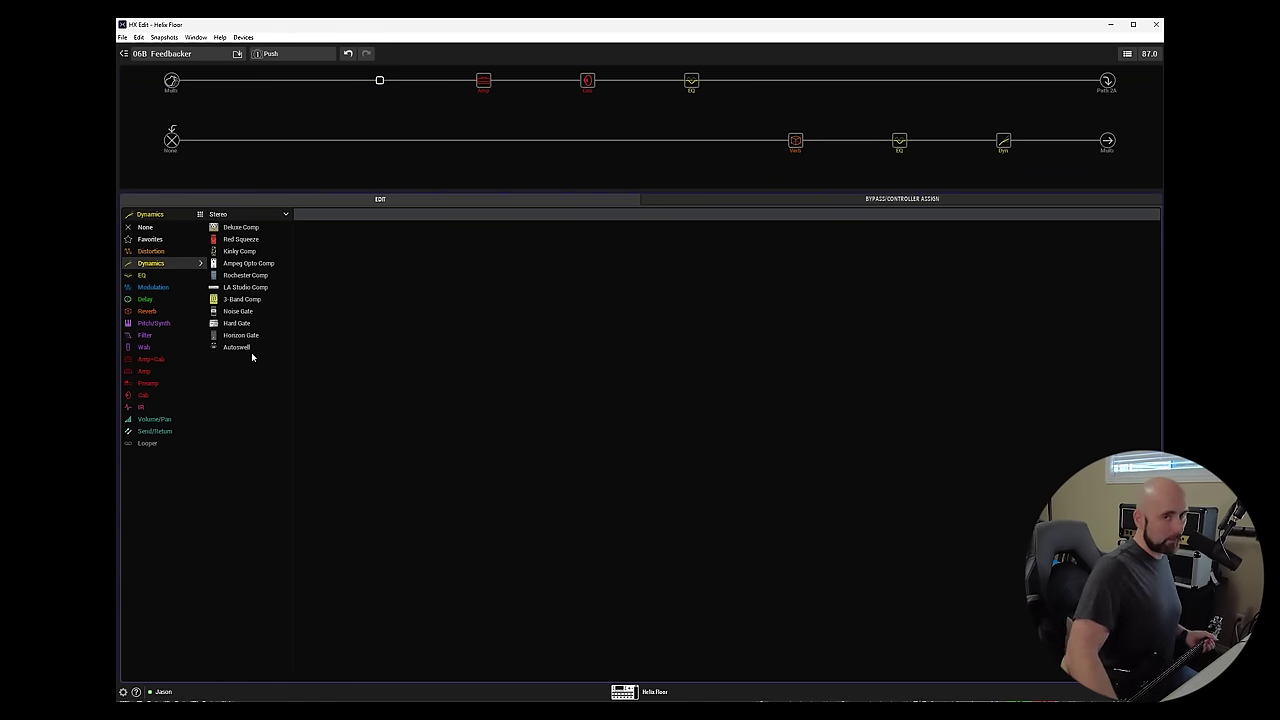
{"action": "left_click", "coordinate": [267, 216]}
{"action": "left_click", "coordinate": [262, 228]}
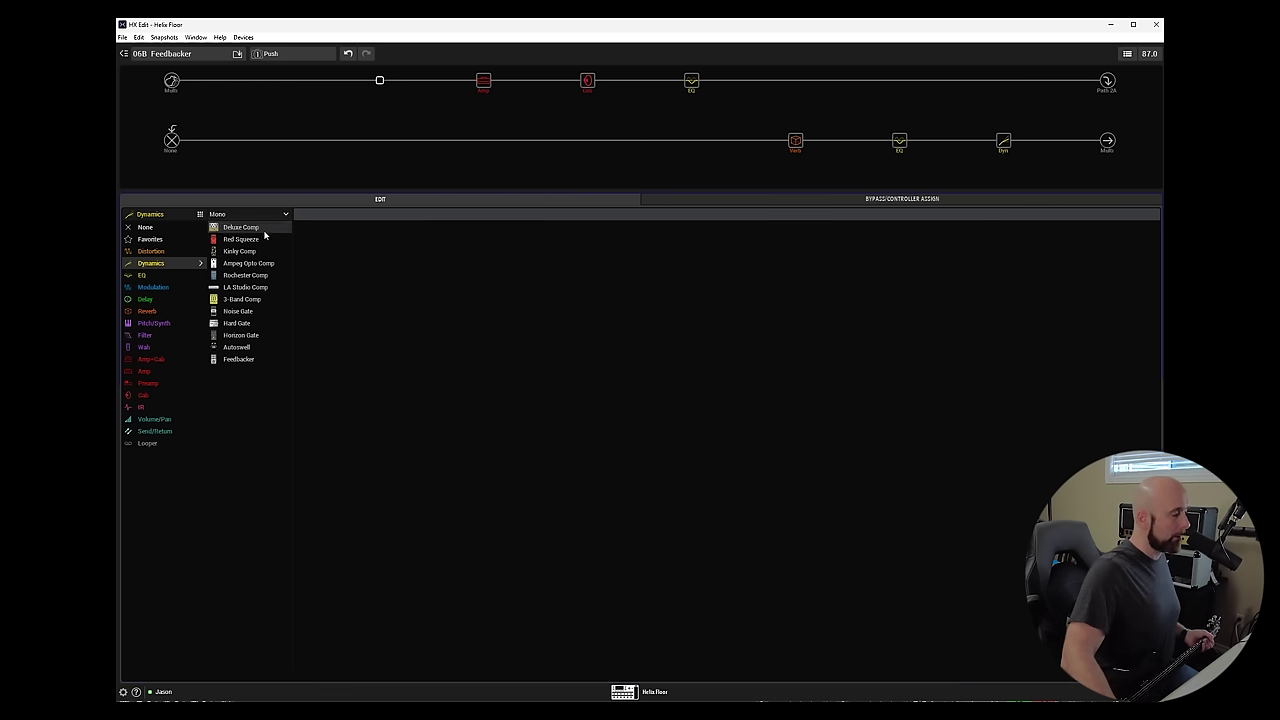
{"action": "left_click", "coordinate": [248, 361]}
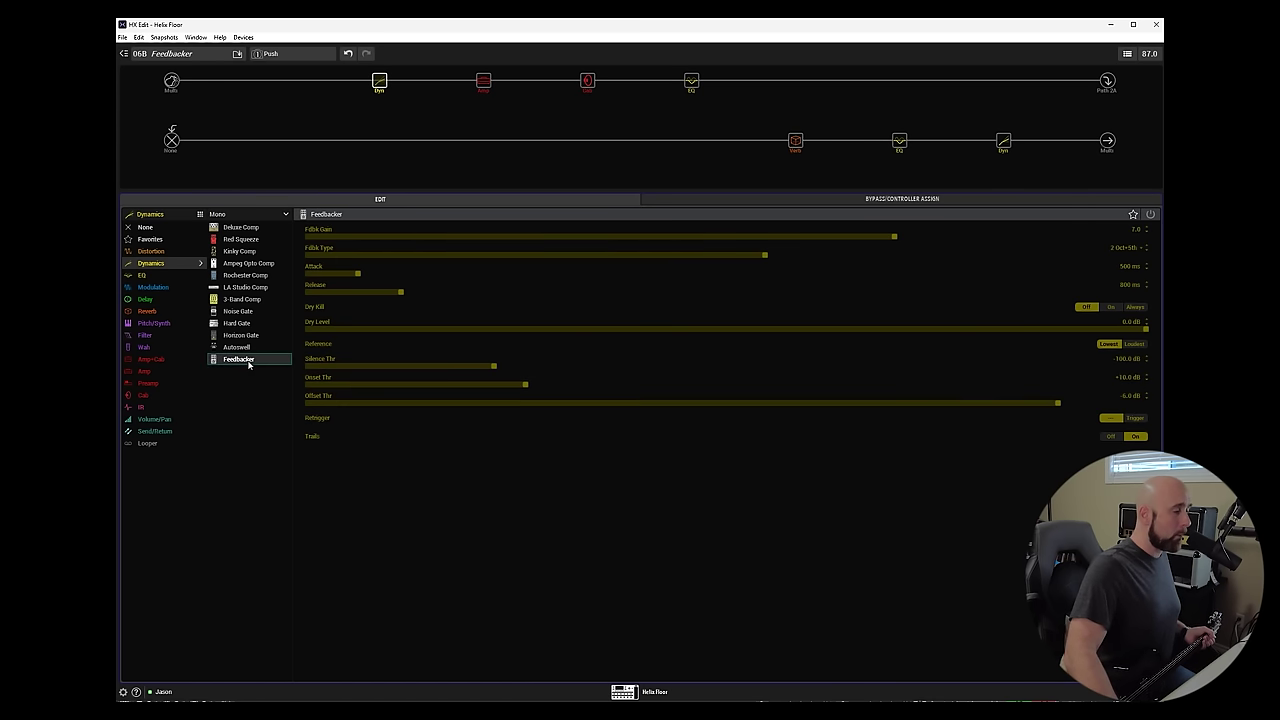
{"action": "mouse_move", "coordinate": [383, 89]}
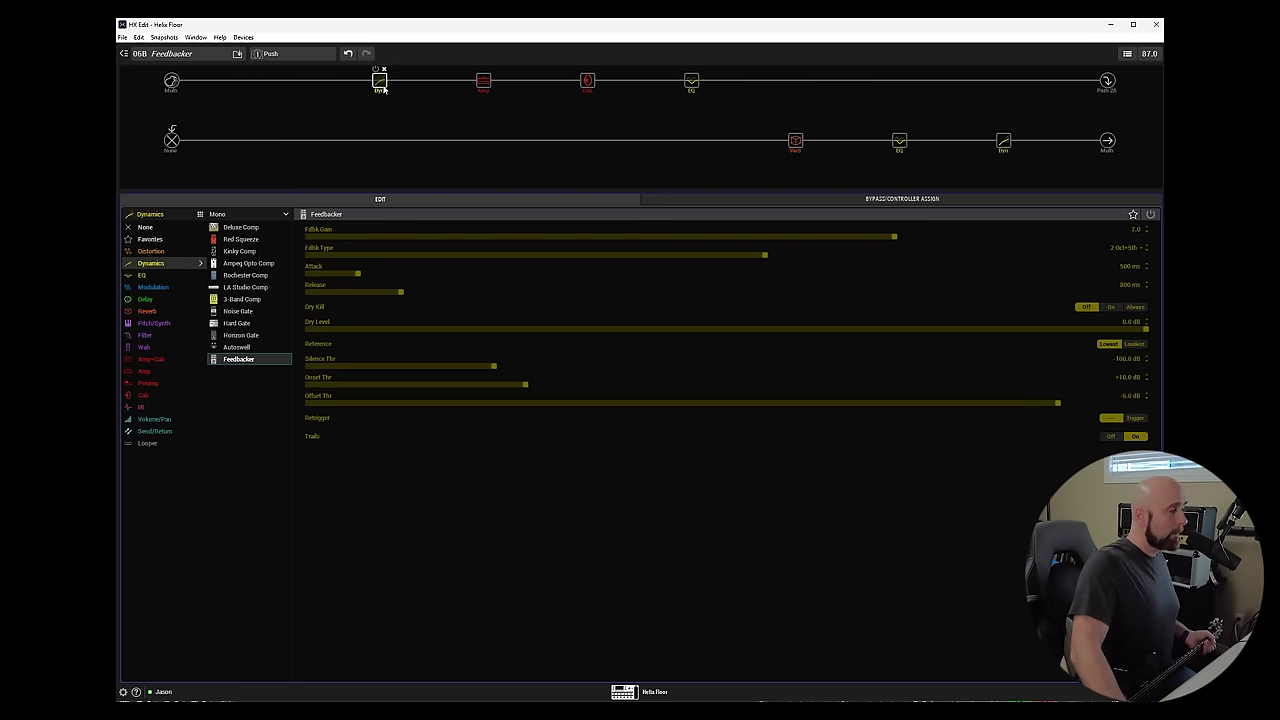
{"action": "right_click", "coordinate": [383, 89]}
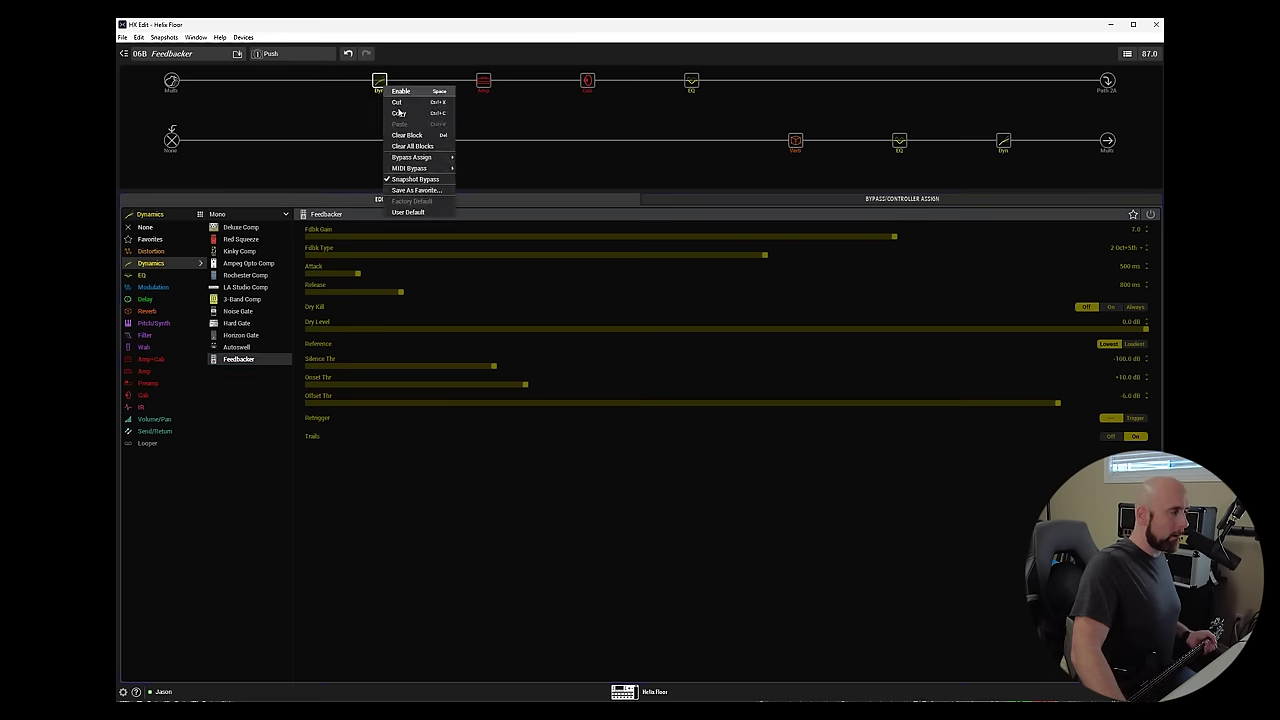
Assign the Feedbacker block's bypass to Footswitch 7
{"action": "mouse_move", "coordinate": [430, 158]}
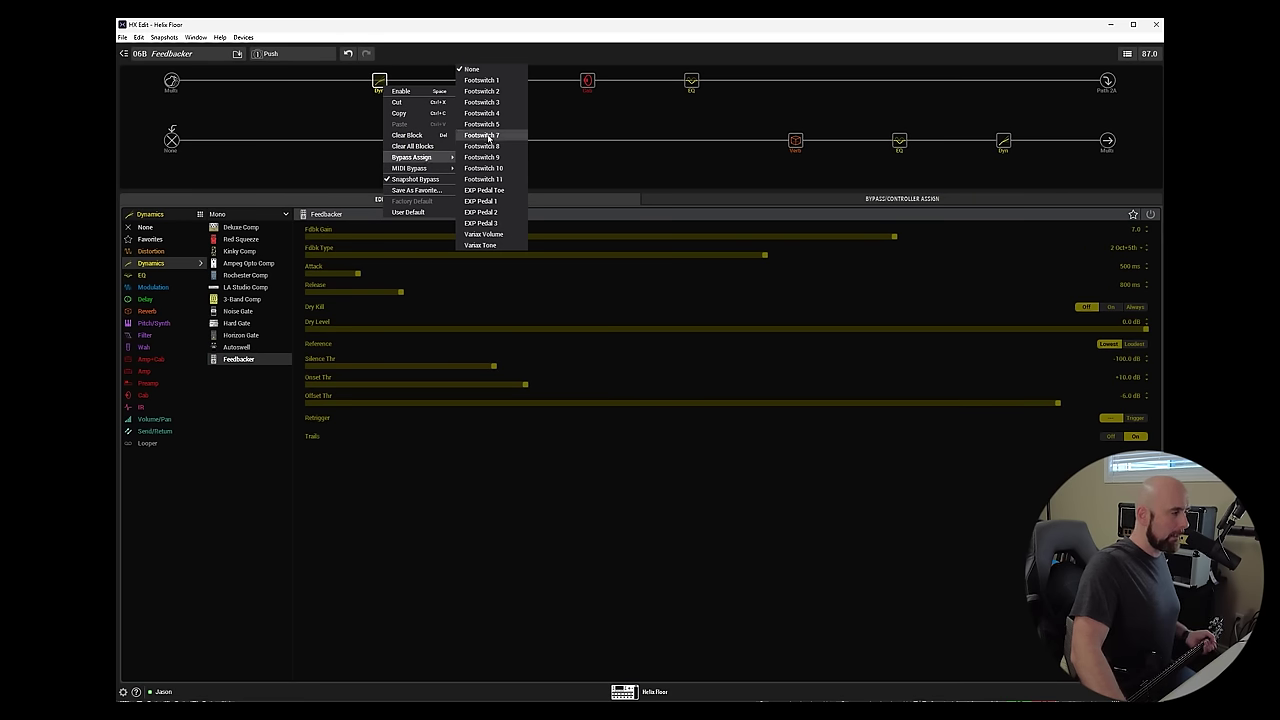
{"action": "left_click", "coordinate": [486, 135]}
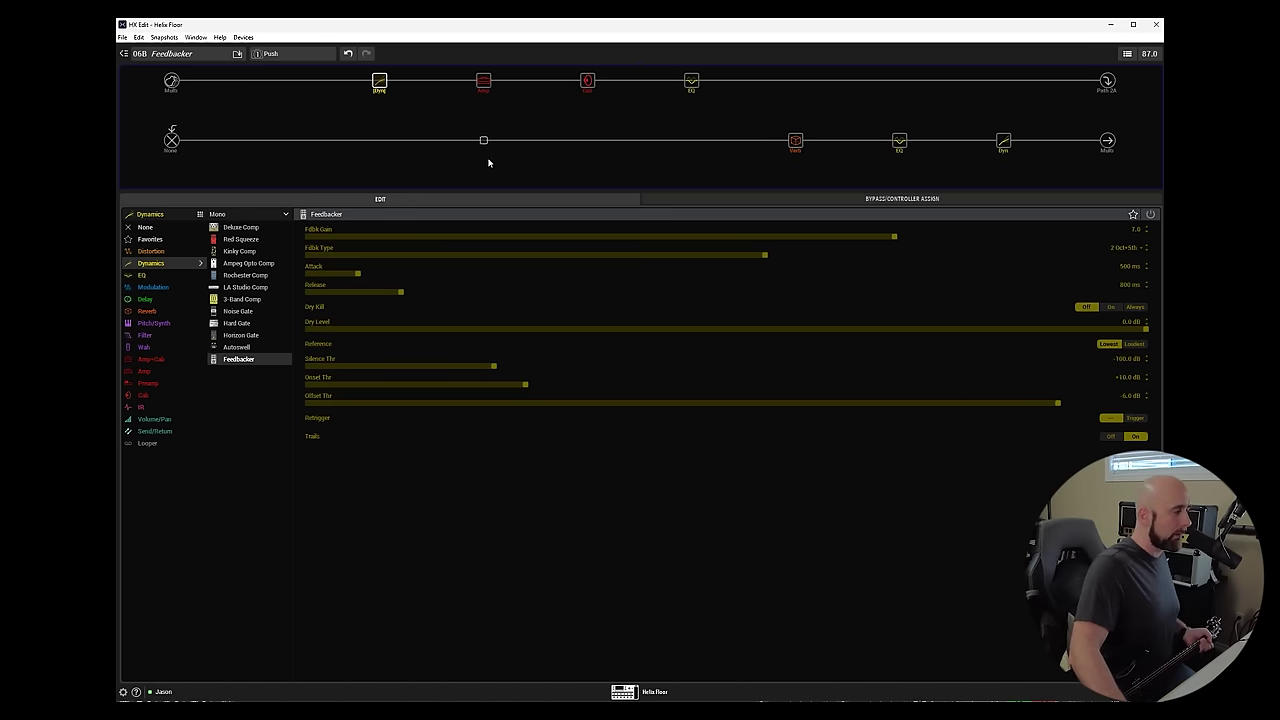
Change the Feedbacker's Footswitch 7 bypass type from Latching to Momentary
{"action": "left_click", "coordinate": [904, 199]}
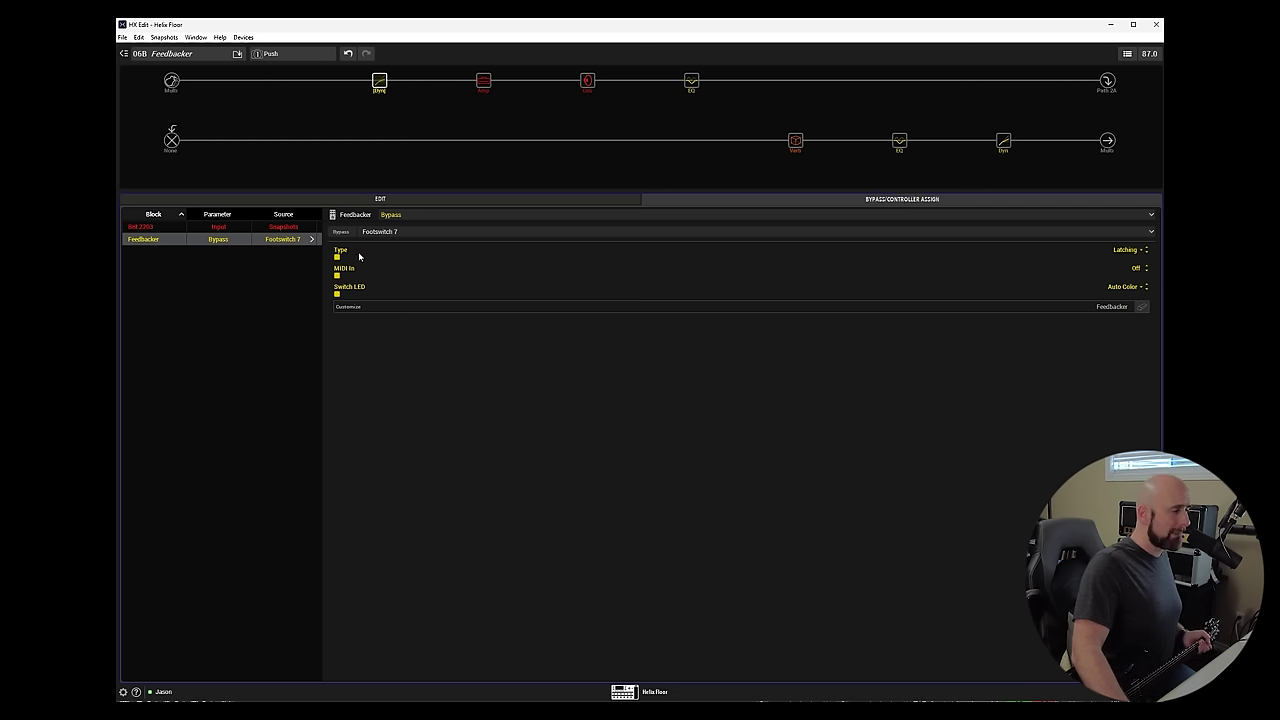
{"action": "left_click", "coordinate": [1120, 255]}
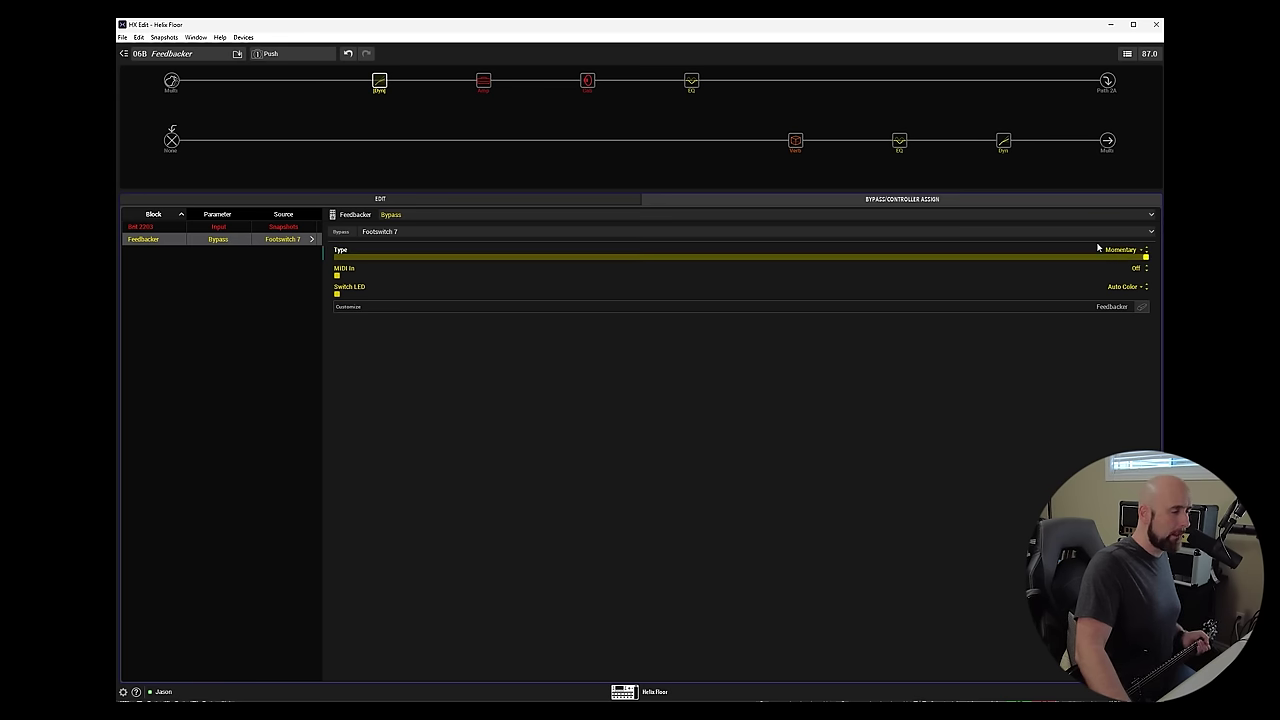
{"action": "left_click", "coordinate": [445, 199]}
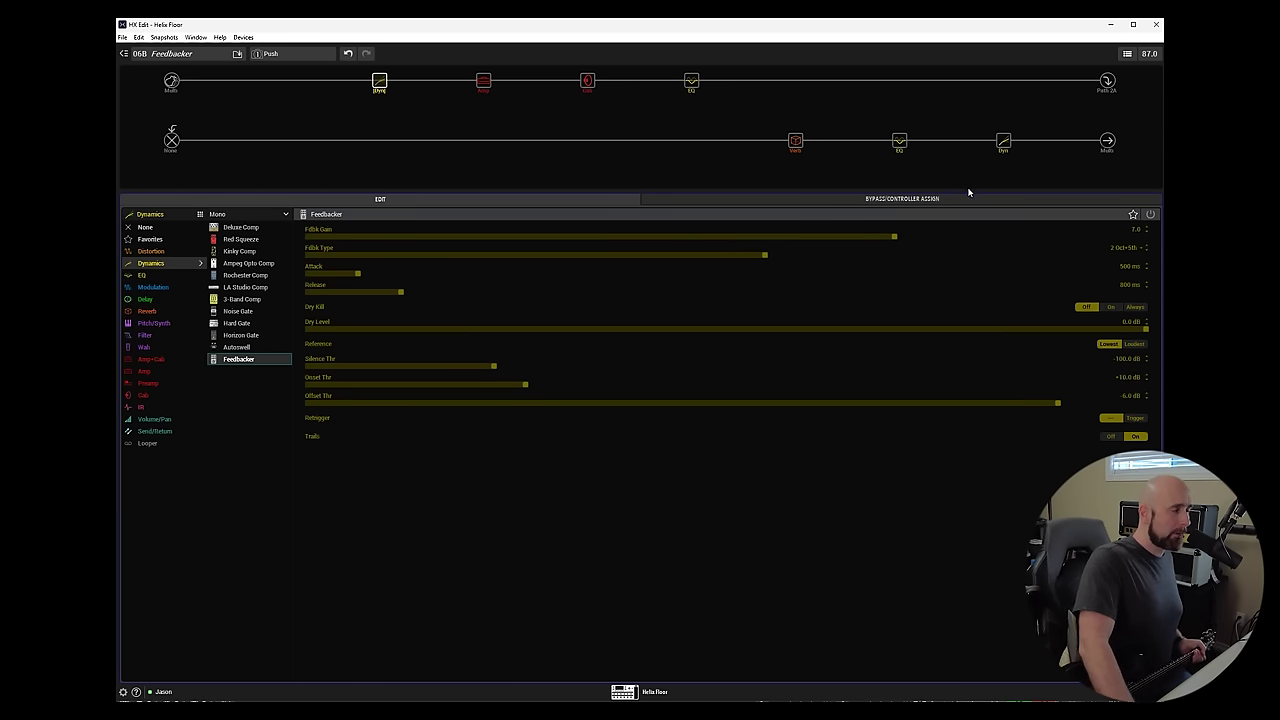
{"action": "left_click", "coordinate": [1017, 200]}
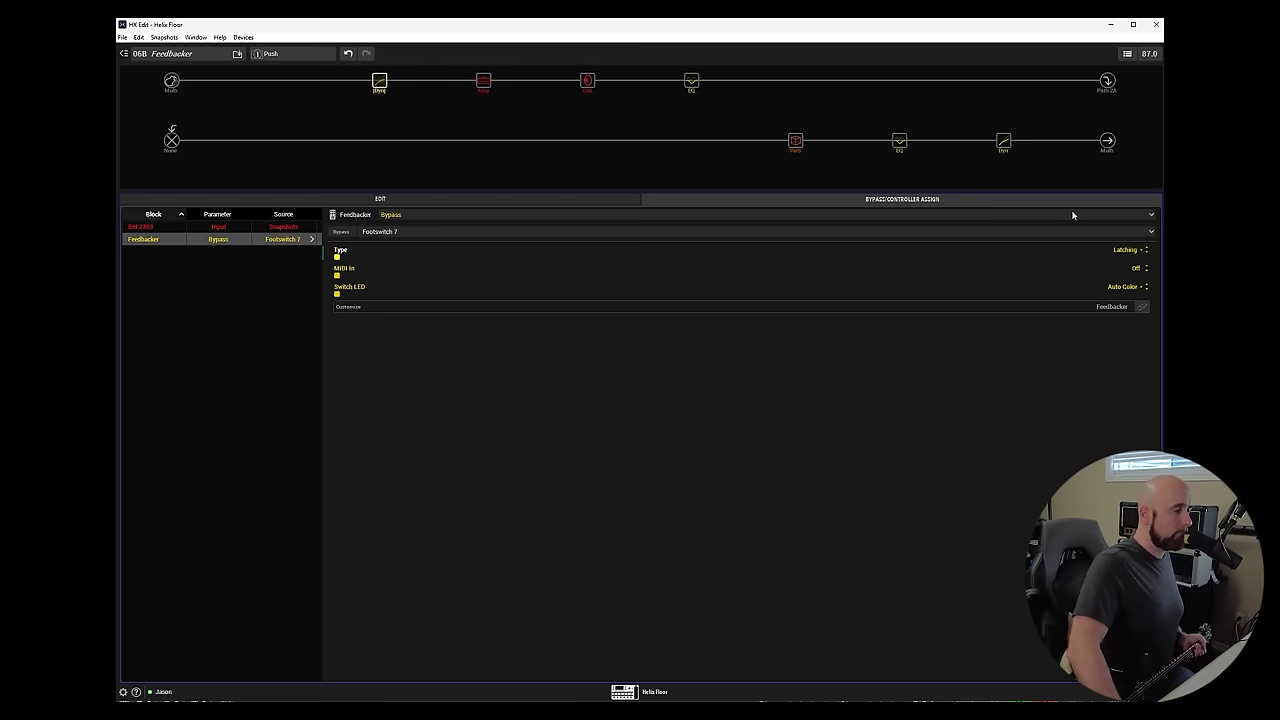
{"action": "left_click", "coordinate": [1102, 254]}
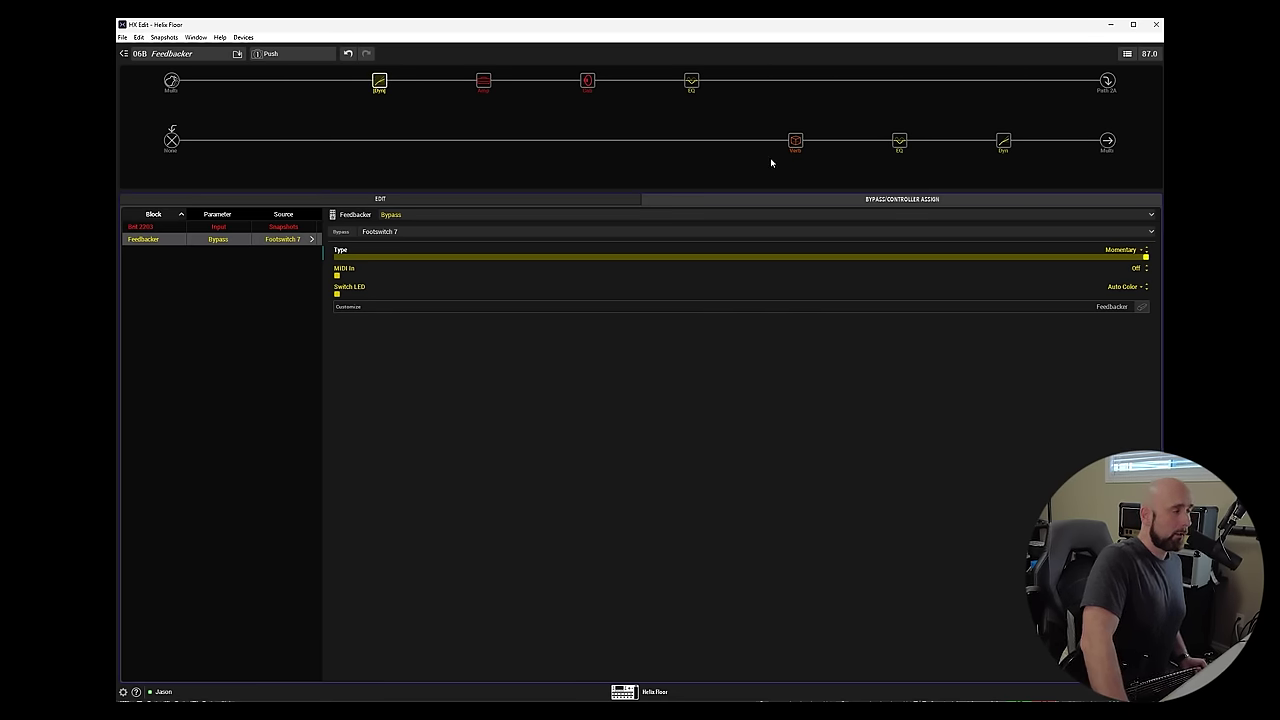
{"action": "left_click", "coordinate": [548, 199]}
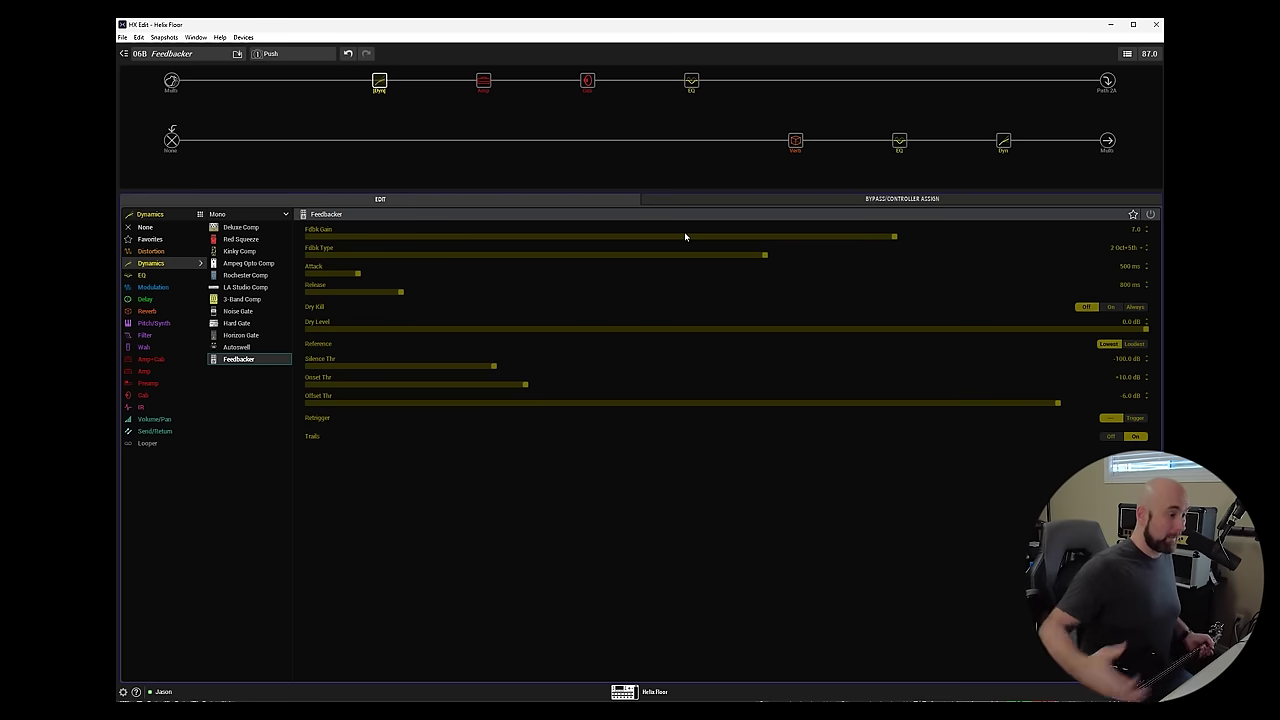
Audition Fdbk Gain between 0.3 and 10.0, then settle it at 6.0
{"action": "left_click", "coordinate": [816, 238]}
{"action": "left_click_drag", "start_coordinate": [425, 236], "coordinate": [332, 232]}
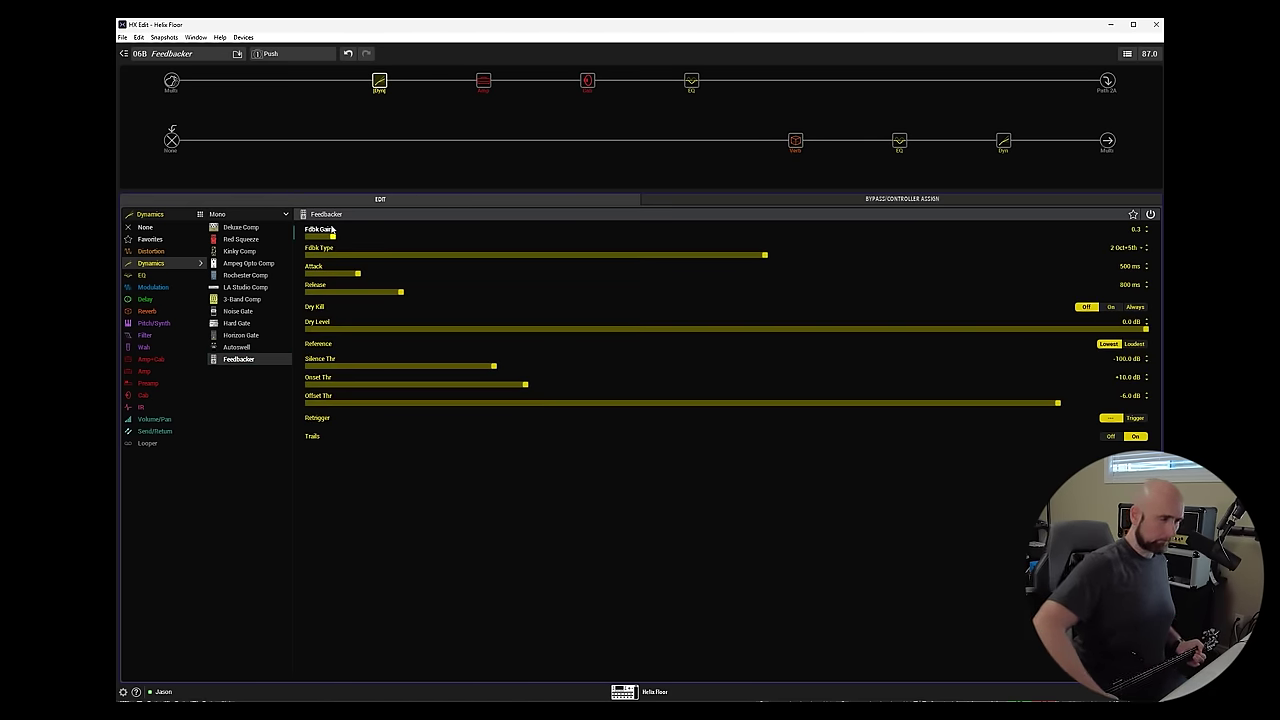
{"action": "left_click_drag", "start_coordinate": [395, 232], "coordinate": [590, 238]}
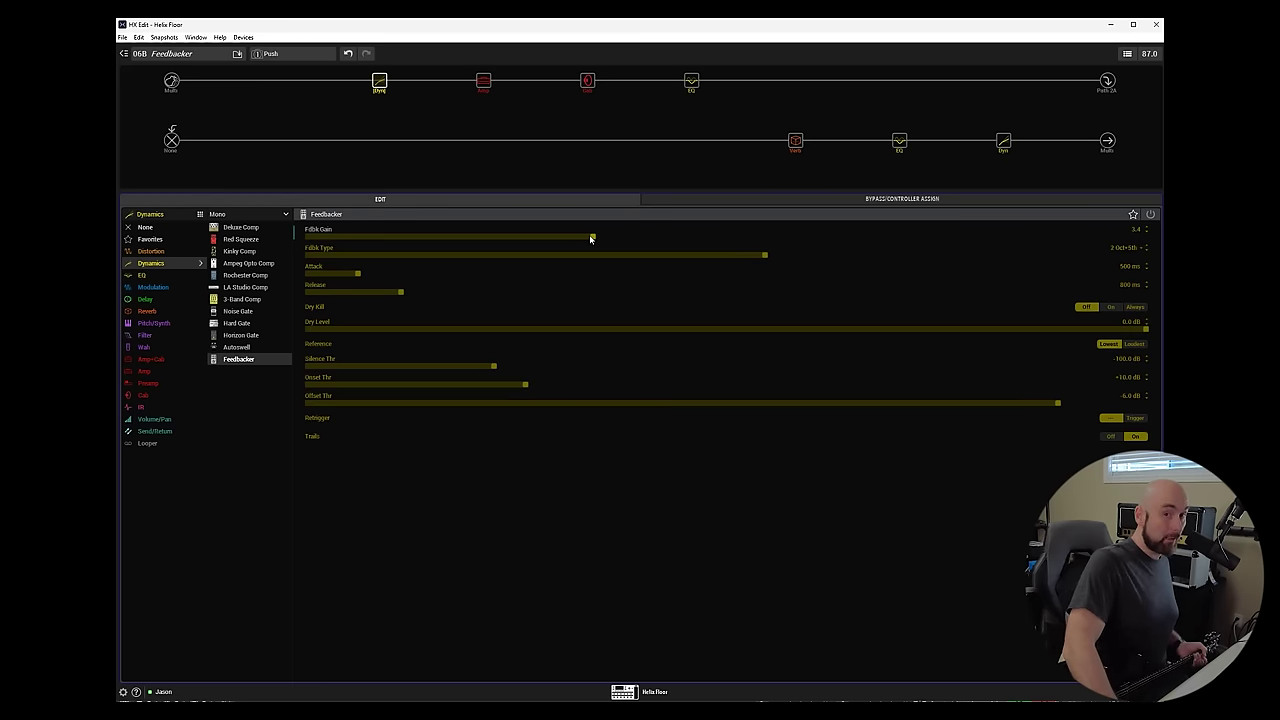
{"action": "scroll", "coordinate": [590, 238], "scroll_direction": "down", "scroll_amount": 2}
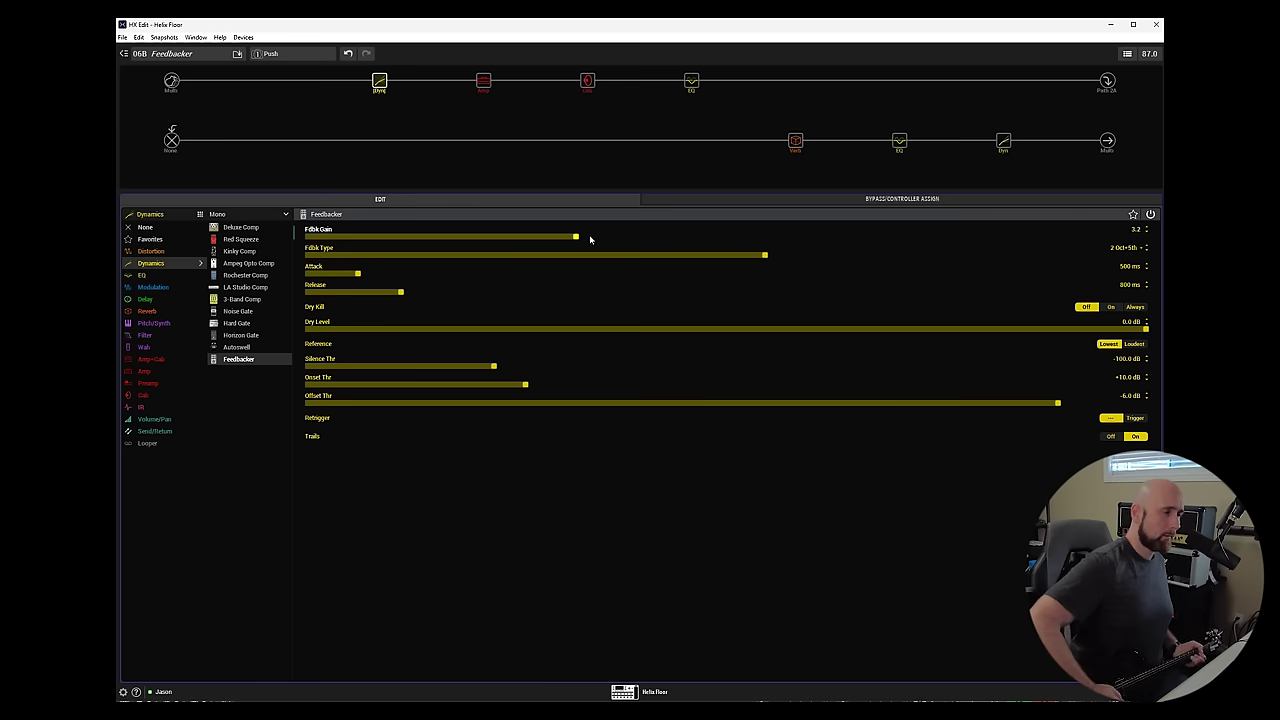
{"action": "left_click_drag", "start_coordinate": [590, 240], "coordinate": [1147, 238]}
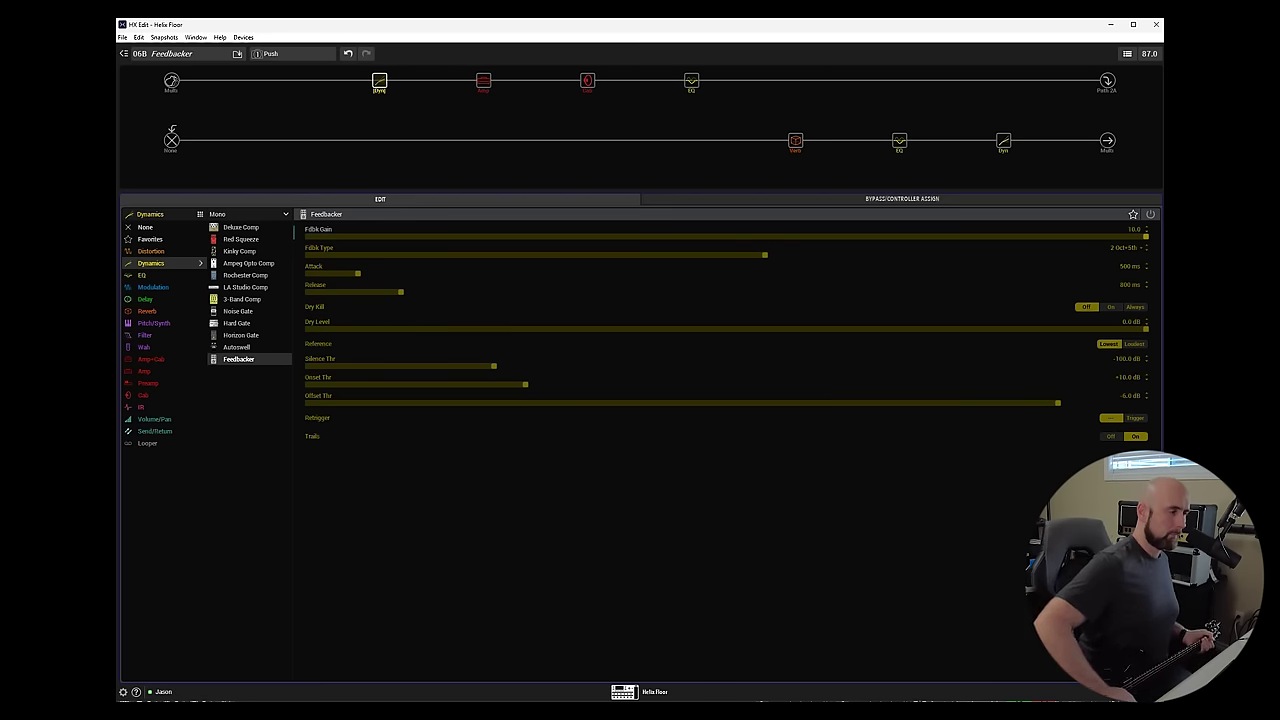
{"action": "left_click", "coordinate": [811, 237]}
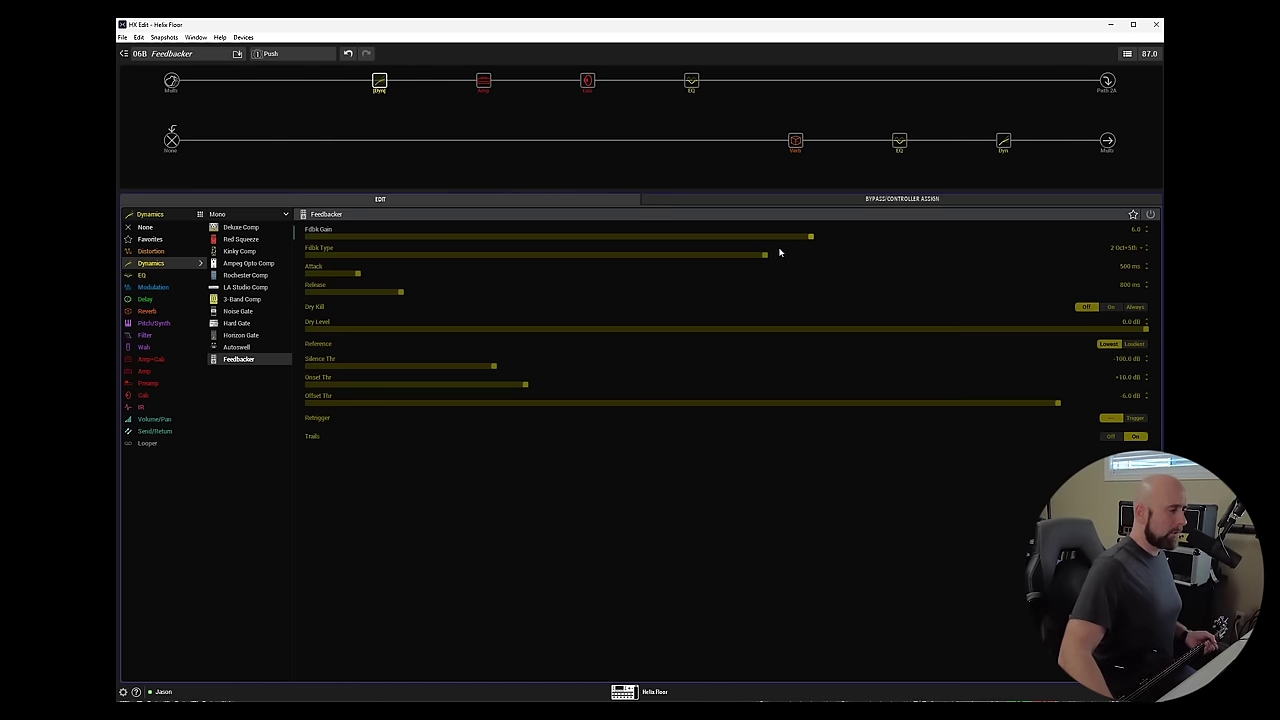
{"action": "scroll", "coordinate": [779, 255], "scroll_direction": "down", "scroll_amount": 2}
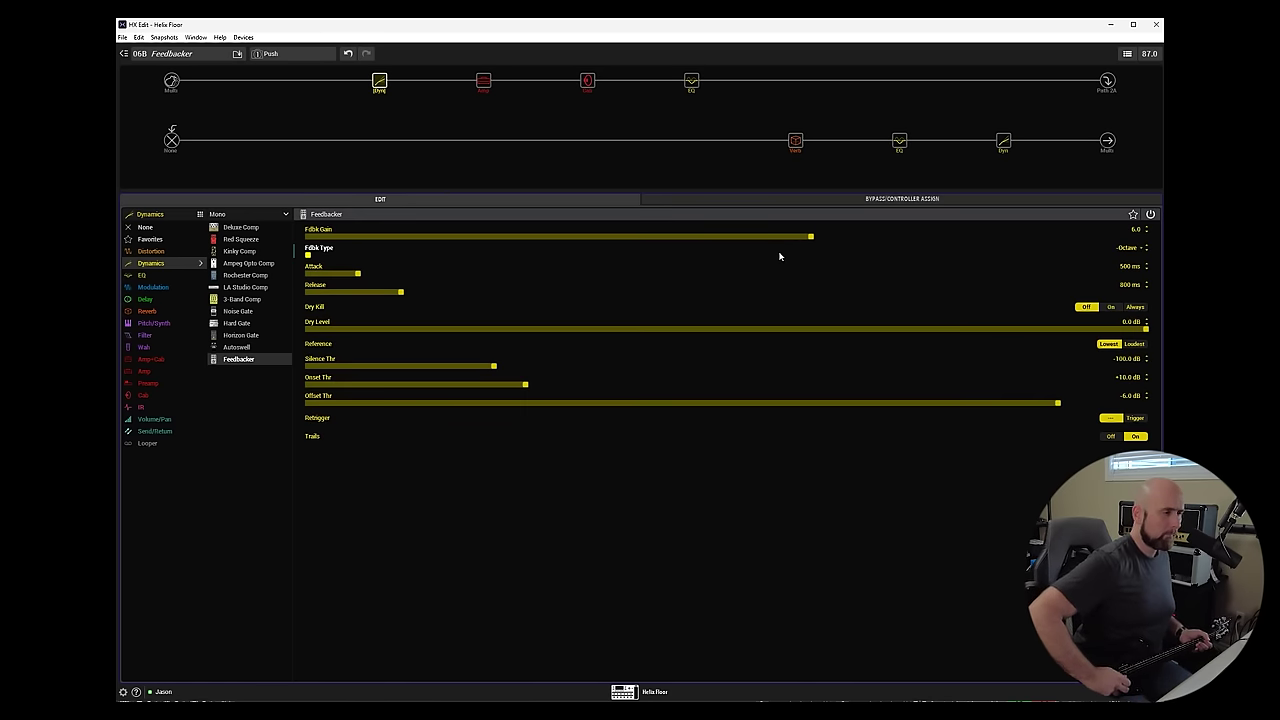
Raise Fdbk Gain to 10.0 and step Fdbk Type from 2 Oct+5th to Rndm Onset
{"action": "left_click_drag", "start_coordinate": [814, 234], "coordinate": [1150, 242]}
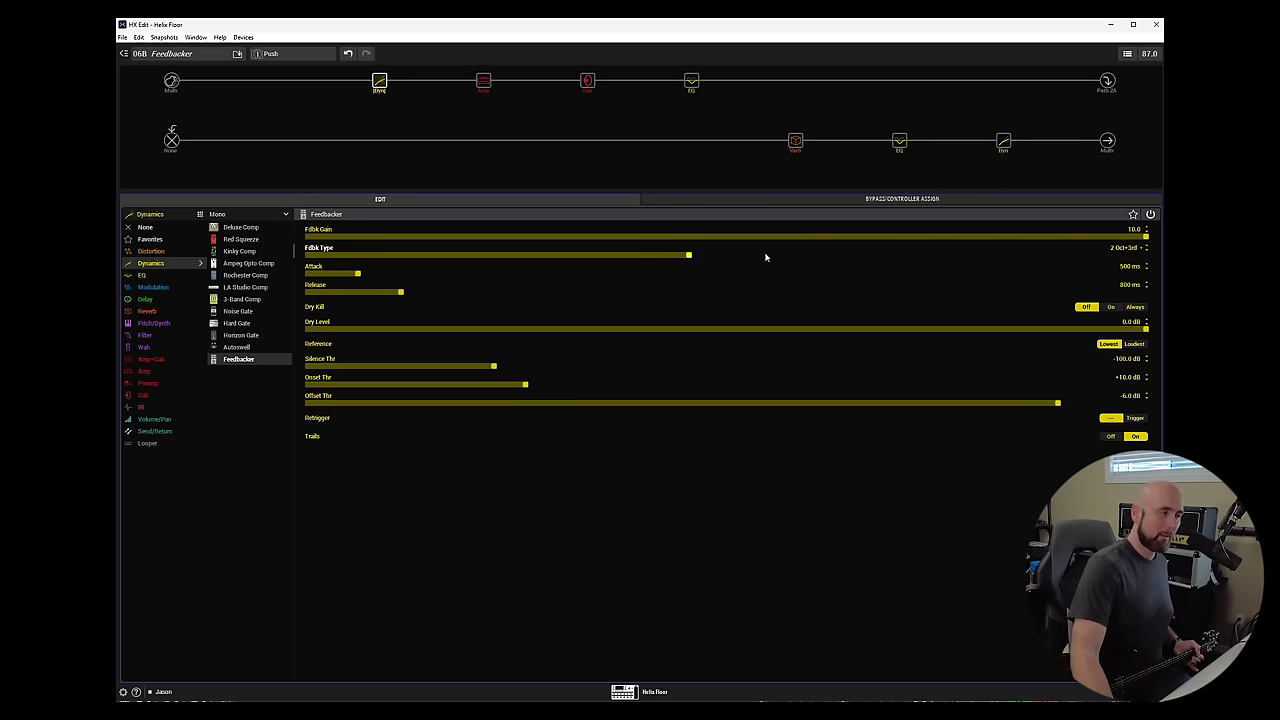
{"action": "left_click", "coordinate": [765, 256]}
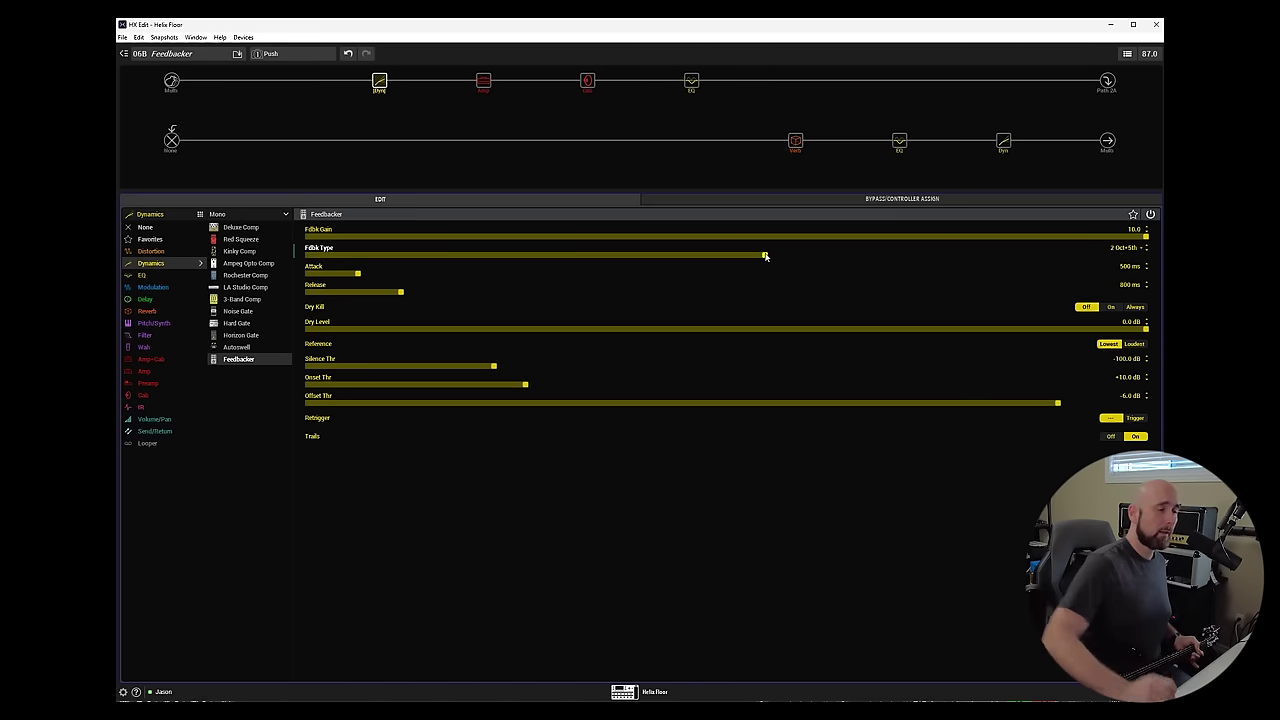
{"action": "scroll", "coordinate": [765, 256], "scroll_direction": "up", "scroll_amount": 1}
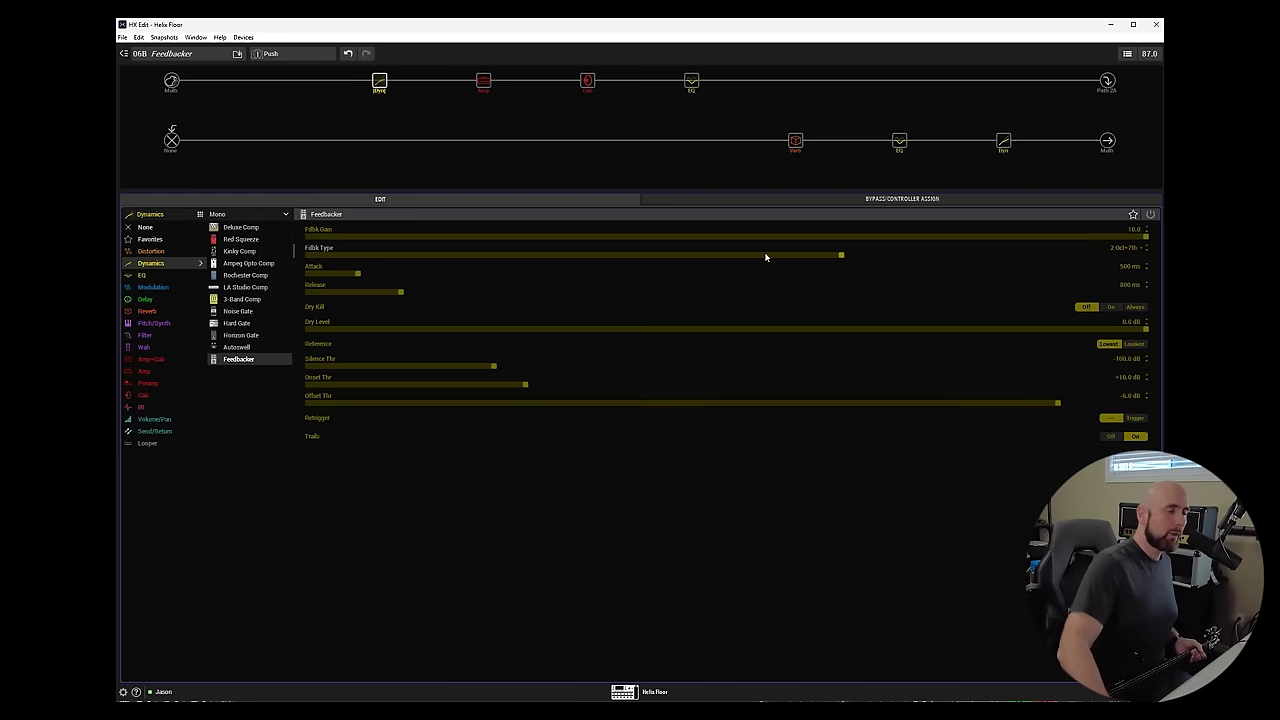
{"action": "scroll", "coordinate": [765, 257], "scroll_direction": "up", "scroll_amount": 1}
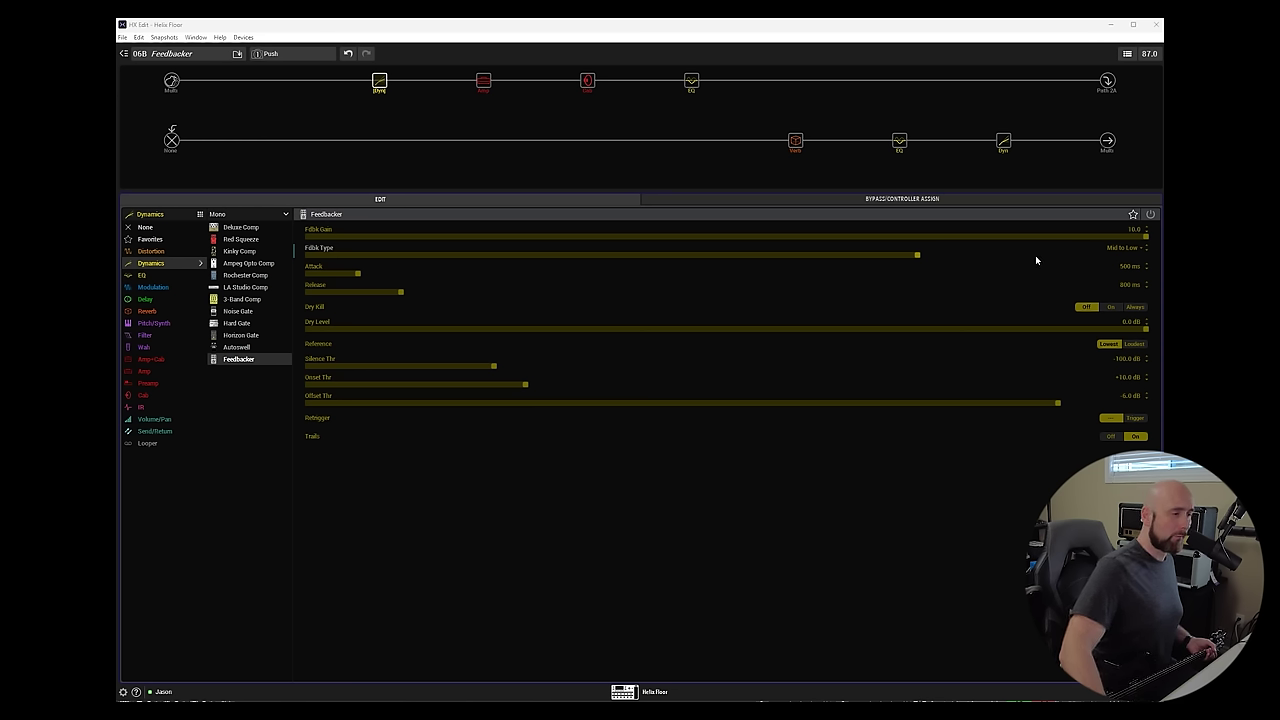
{"action": "scroll", "coordinate": [1035, 255], "scroll_direction": "up", "scroll_amount": 1}
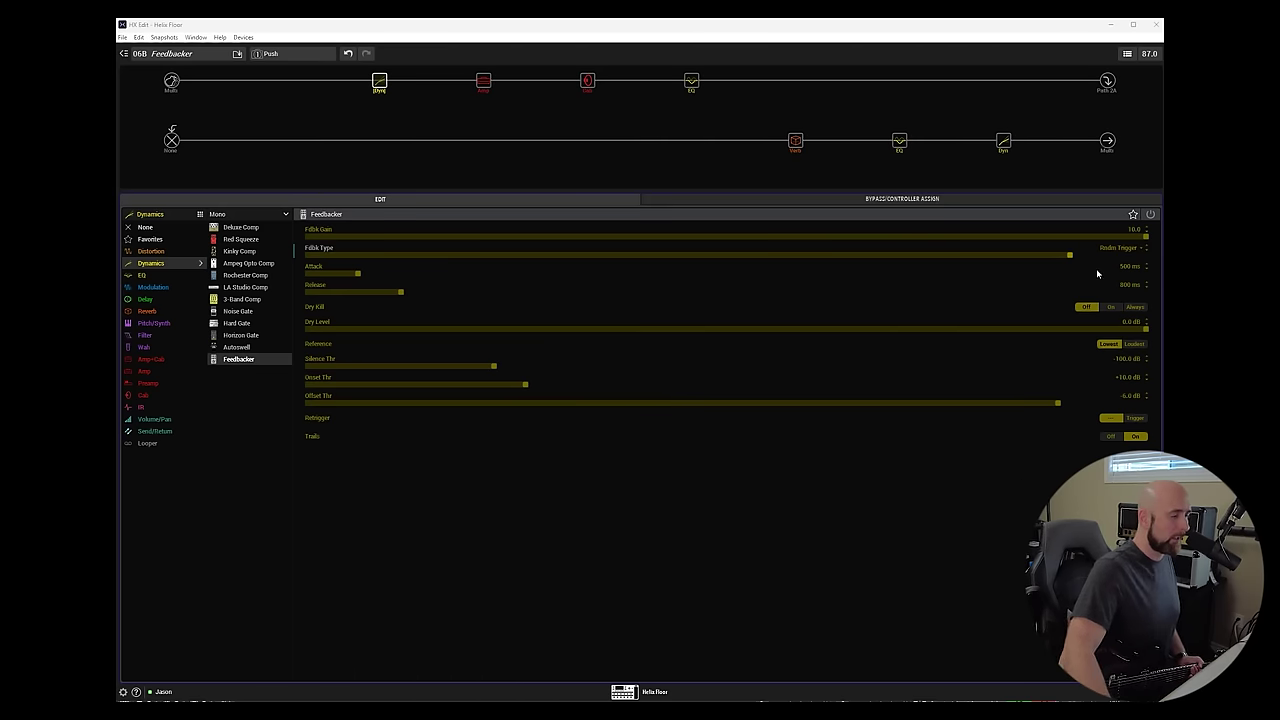
{"action": "scroll", "coordinate": [1097, 259], "scroll_direction": "up", "scroll_amount": 1}
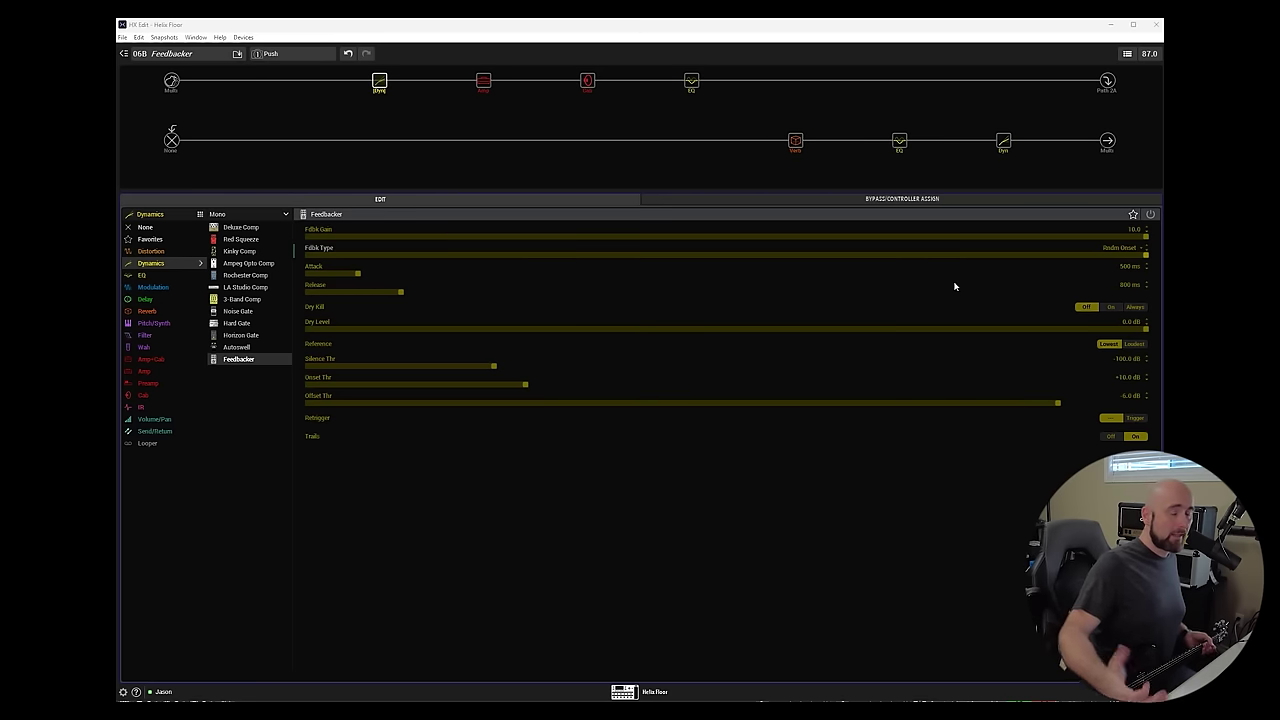
Sweep the Attack between 150 ms and 6 seconds, settling it near 596 ms
{"action": "left_click_drag", "start_coordinate": [517, 274], "coordinate": [595, 273]}
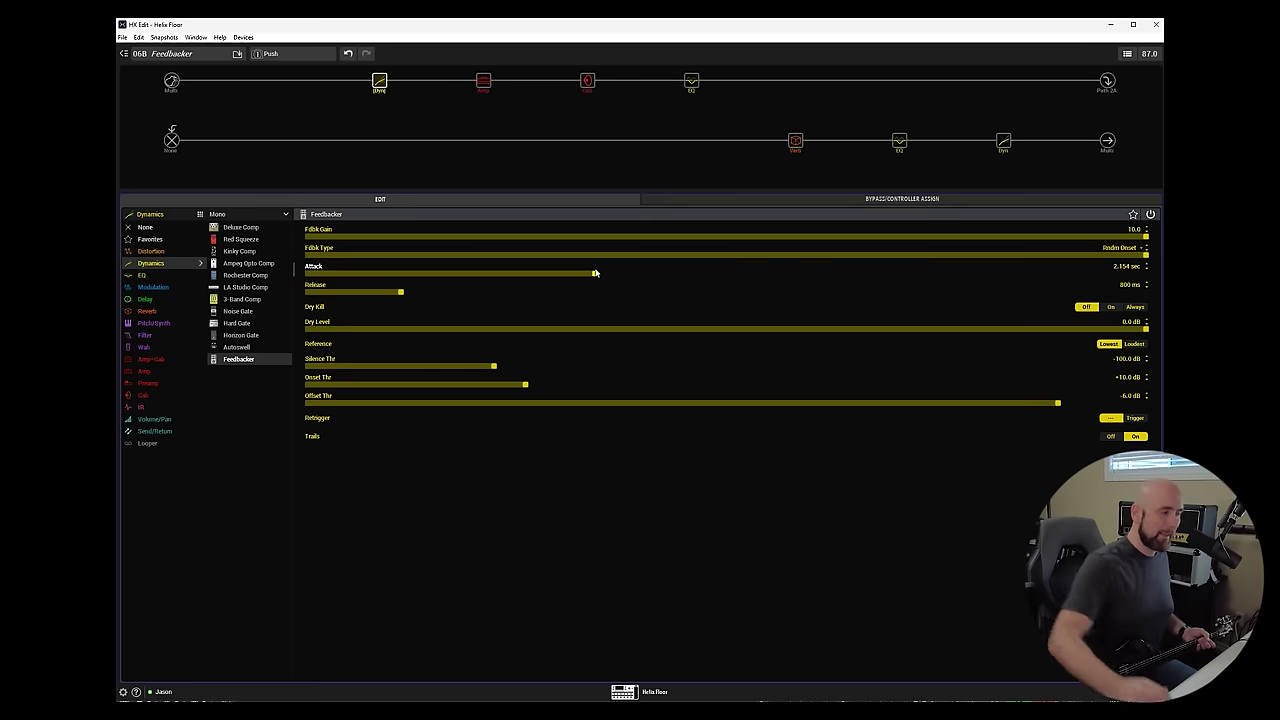
{"action": "left_click_drag", "start_coordinate": [1003, 278], "coordinate": [1157, 278]}
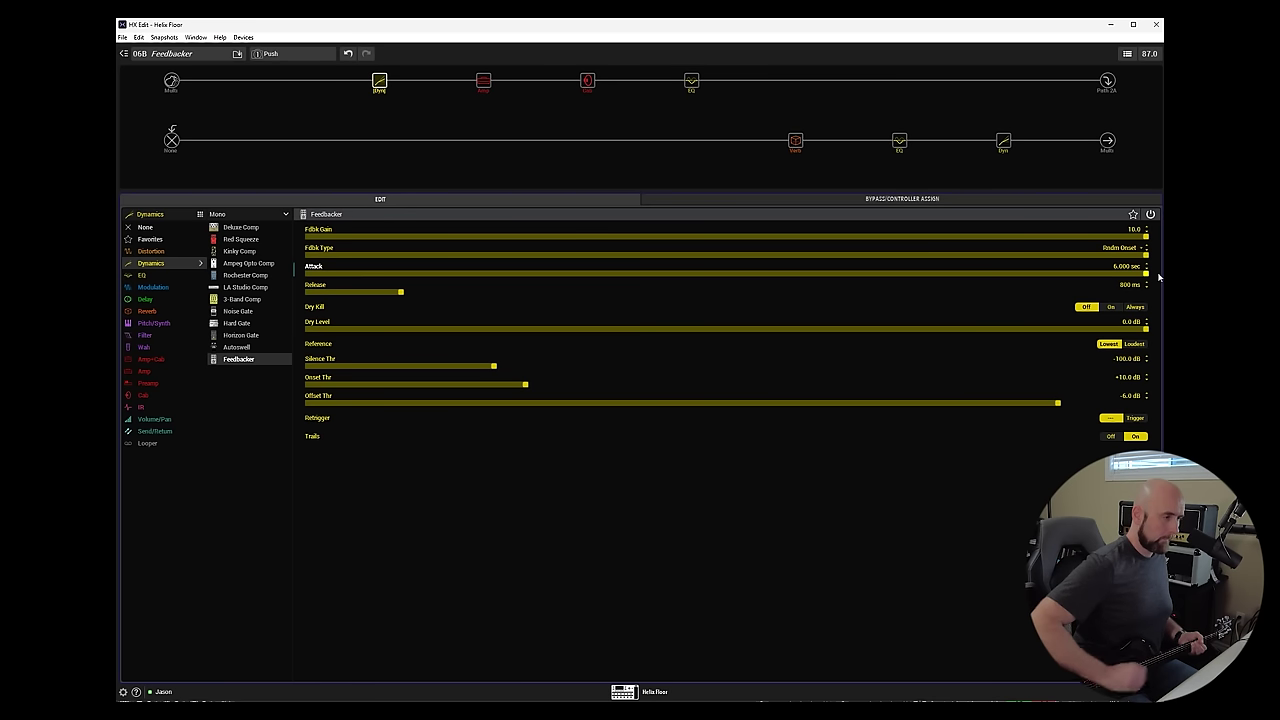
{"action": "left_click_drag", "start_coordinate": [381, 273], "coordinate": [169, 279]}
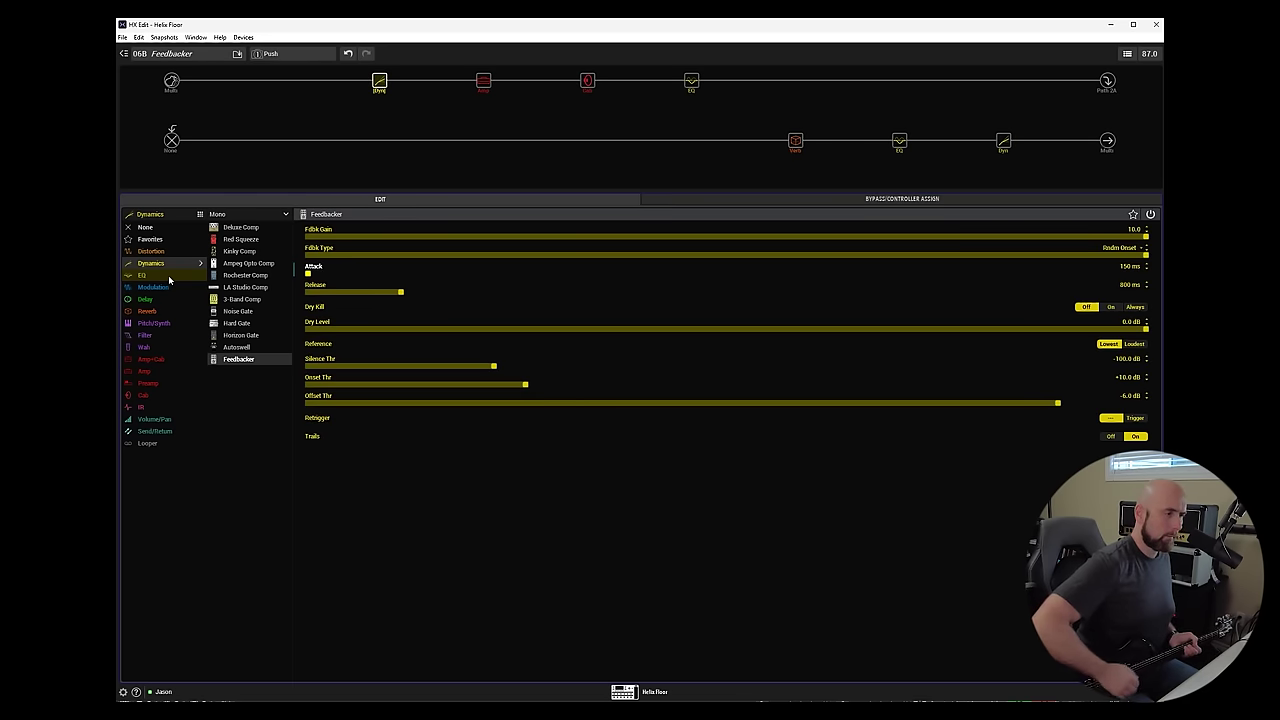
{"action": "left_click", "coordinate": [390, 271]}
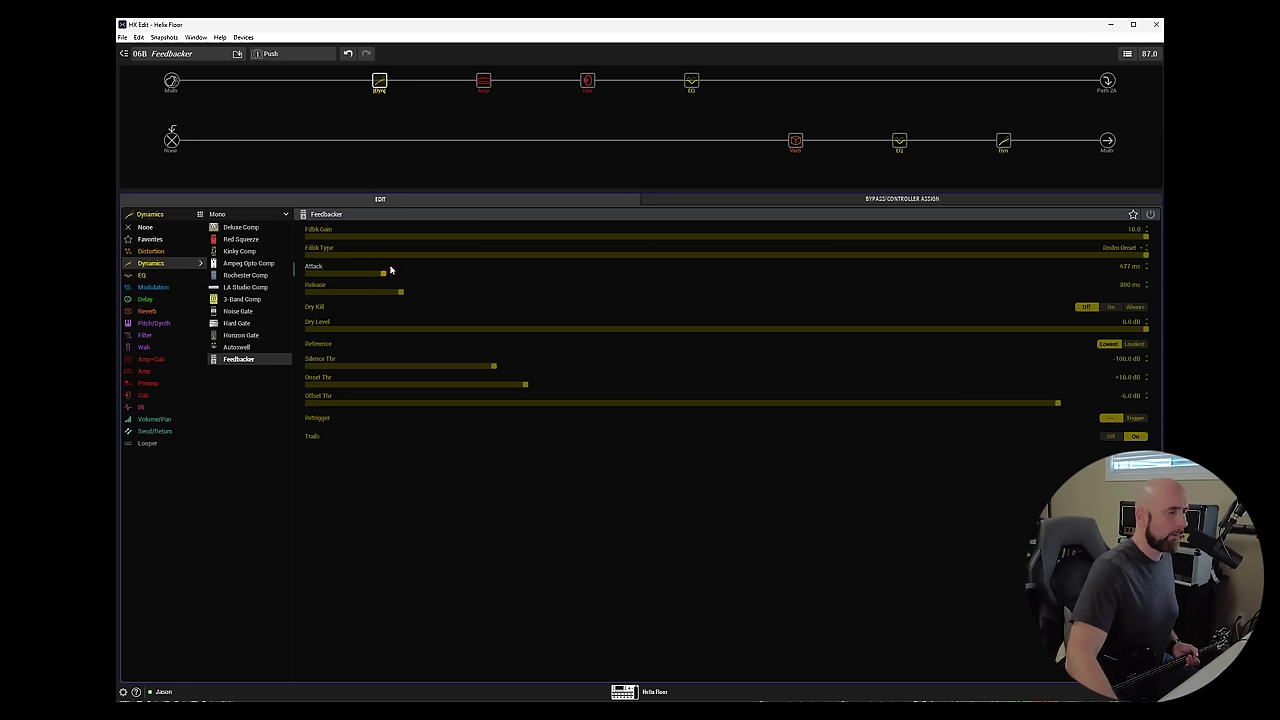
{"action": "scroll", "coordinate": [390, 270], "scroll_direction": "down", "scroll_amount": 1}
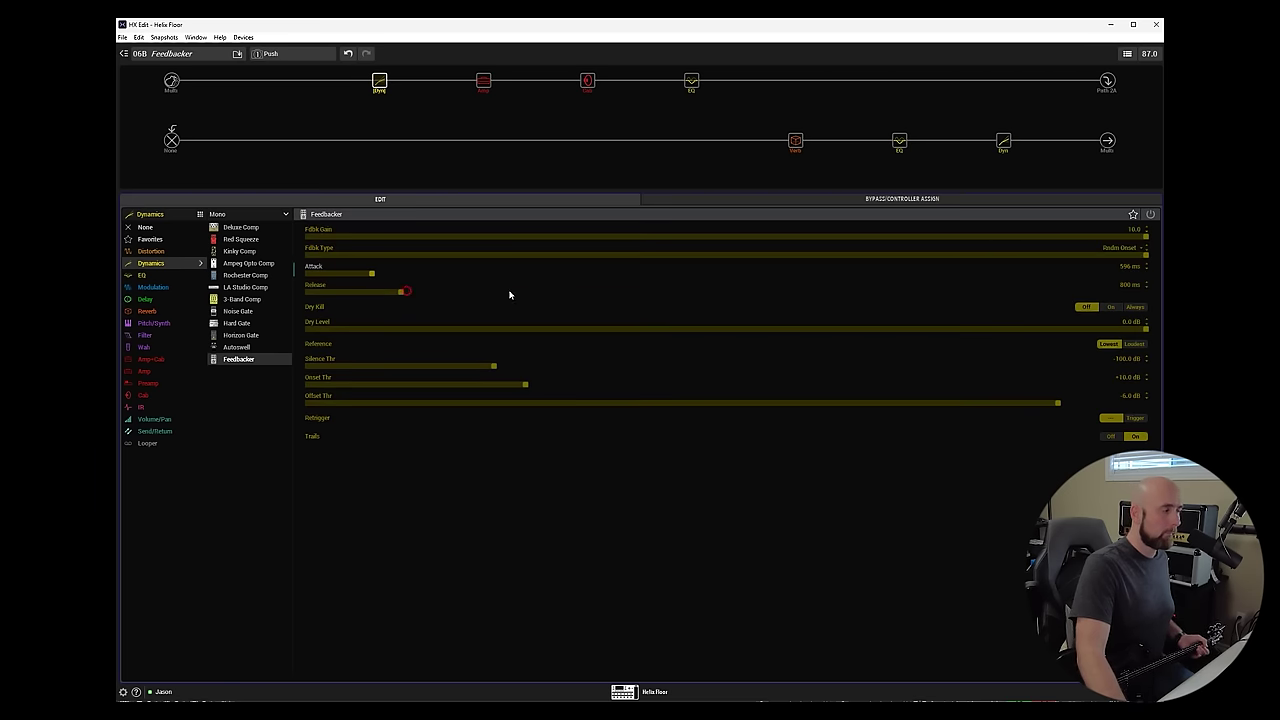
Enter a 6.000 sec Release, then bring it down to about 1.366 sec
{"action": "double_click", "coordinate": [1148, 294]}
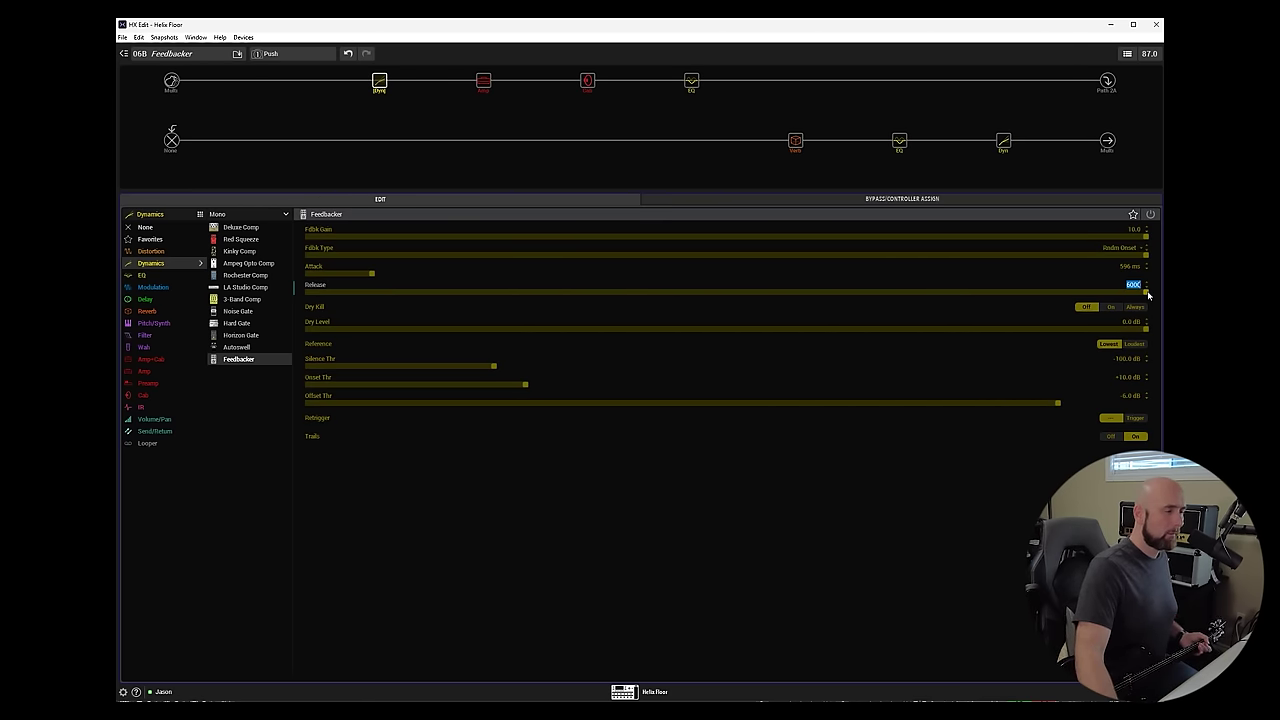
{"action": "left_click", "coordinate": [1020, 305]}
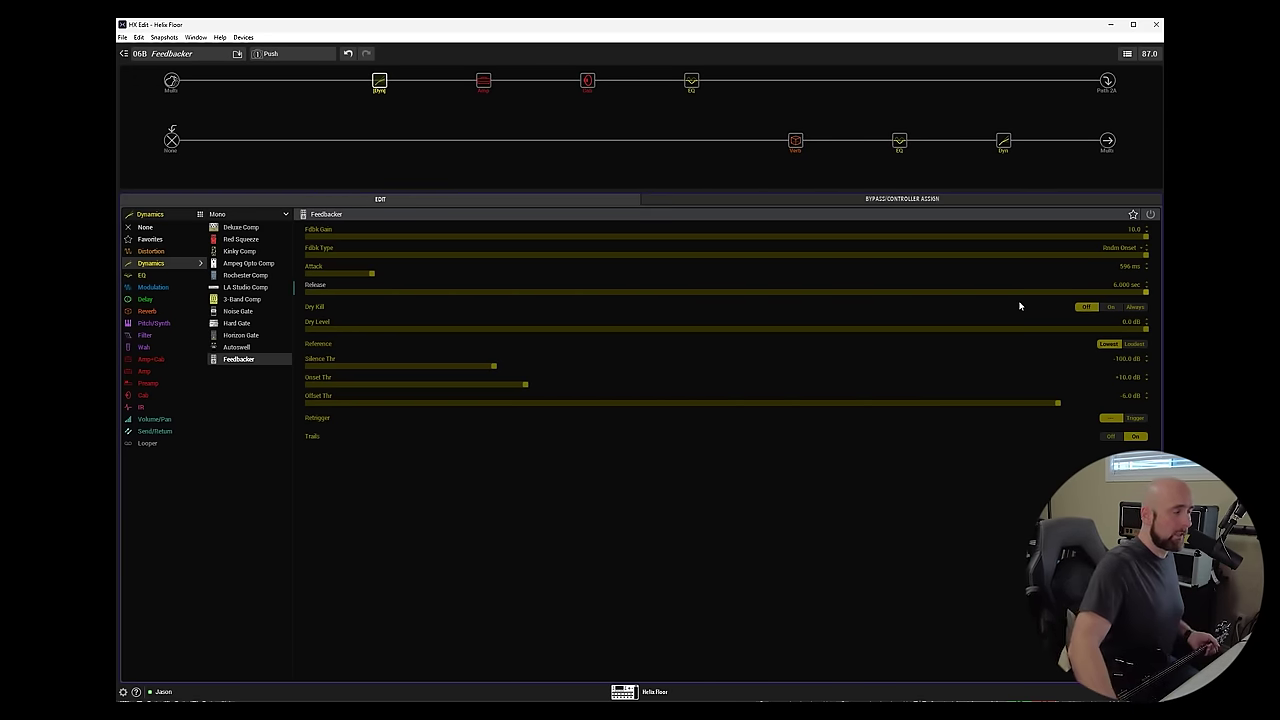
{"action": "left_click", "coordinate": [498, 292]}
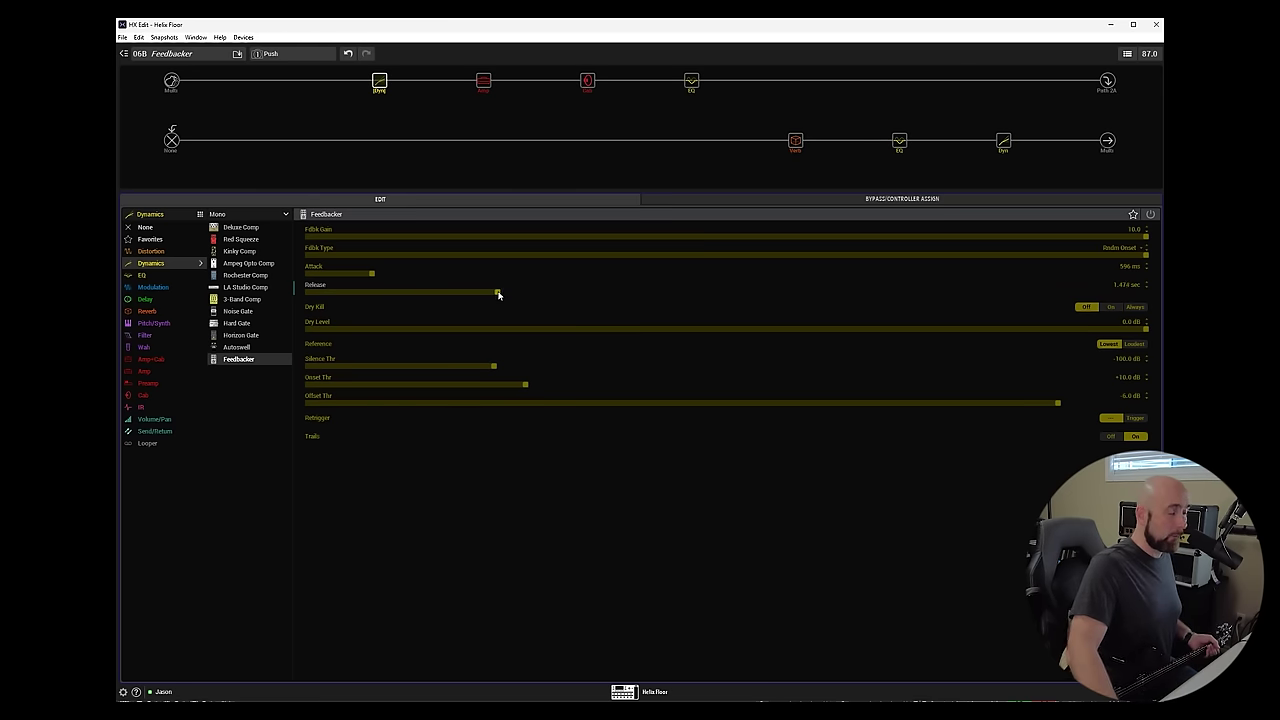
{"action": "scroll", "coordinate": [498, 295], "scroll_direction": "down", "scroll_amount": 1}
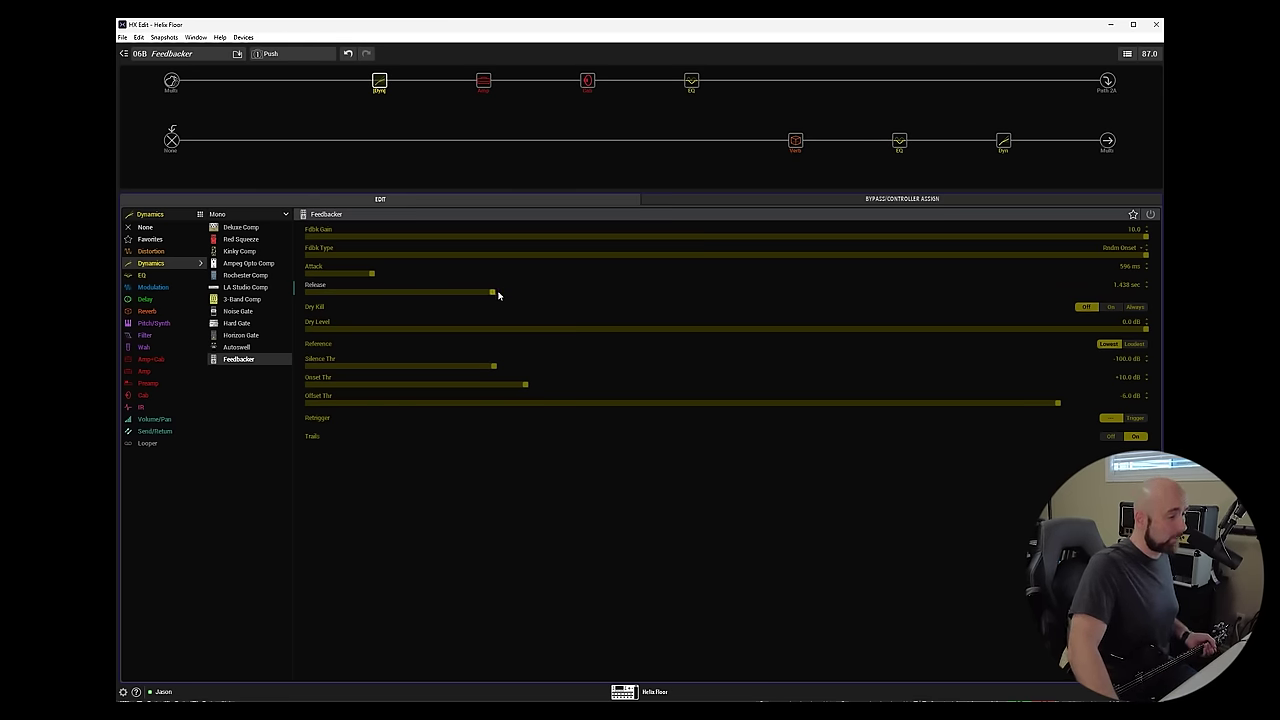
{"action": "scroll", "coordinate": [498, 295], "scroll_direction": "down", "scroll_amount": 2}
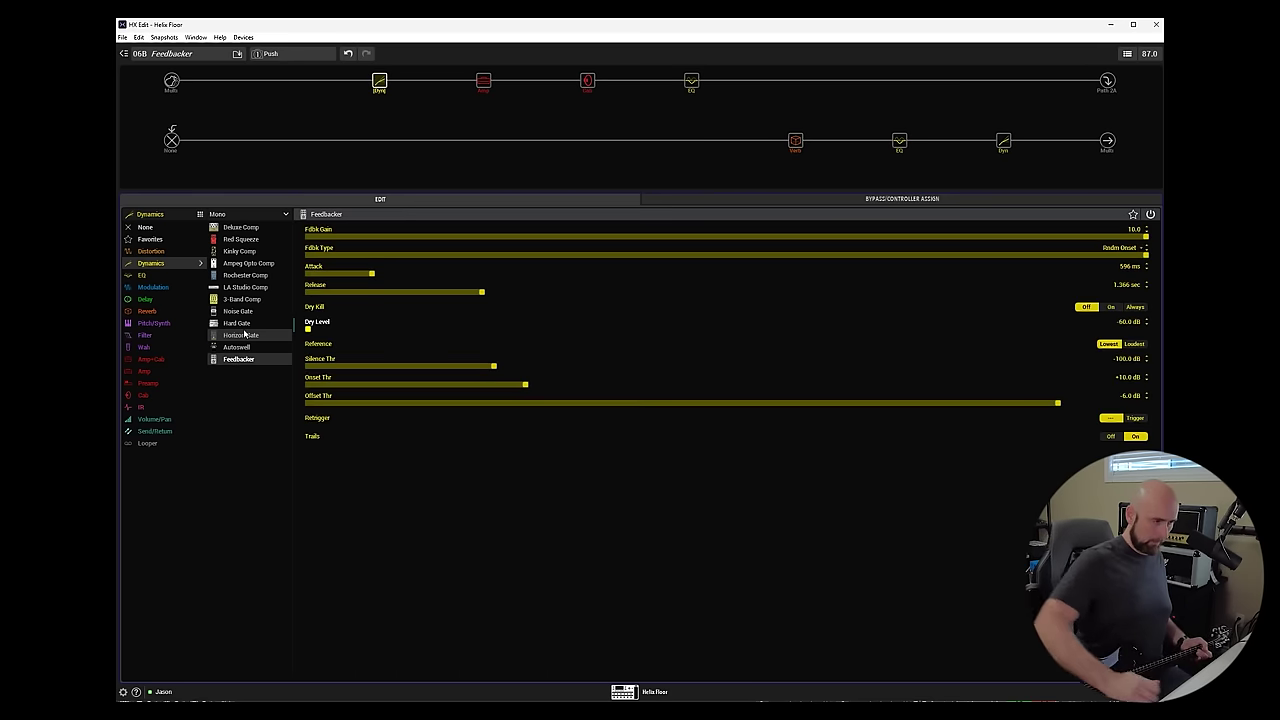
Test Dry Level from -60 to 0 dB, leave it at 0.0 dB, and set Dry Kill to Always
{"action": "left_click", "coordinate": [1130, 329]}
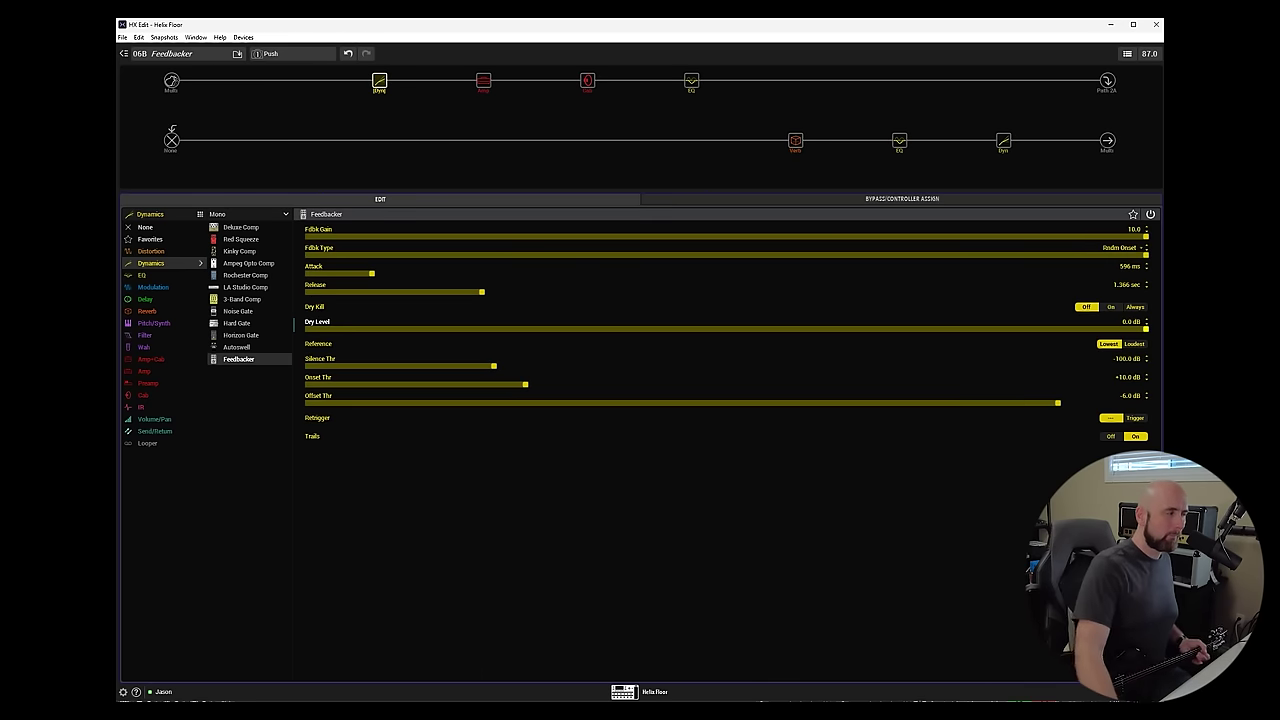
{"action": "left_click_drag", "start_coordinate": [376, 332], "coordinate": [286, 331]}
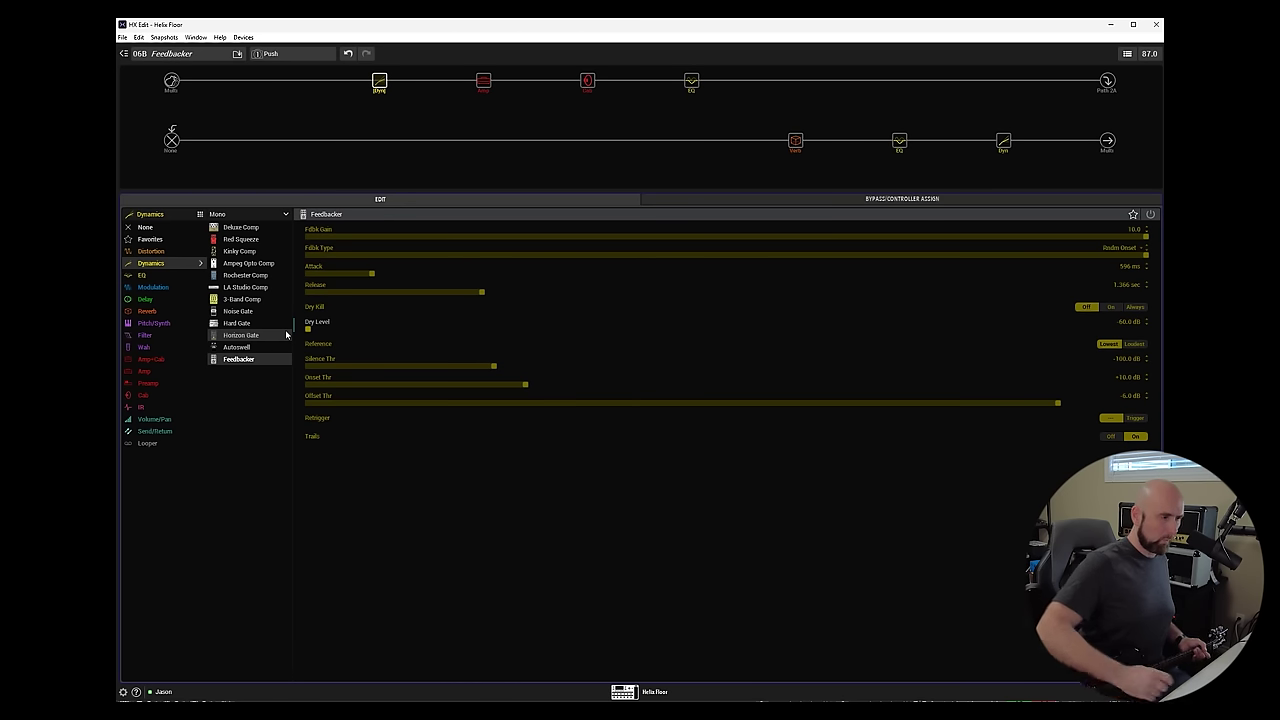
{"action": "left_click", "coordinate": [1086, 328]}
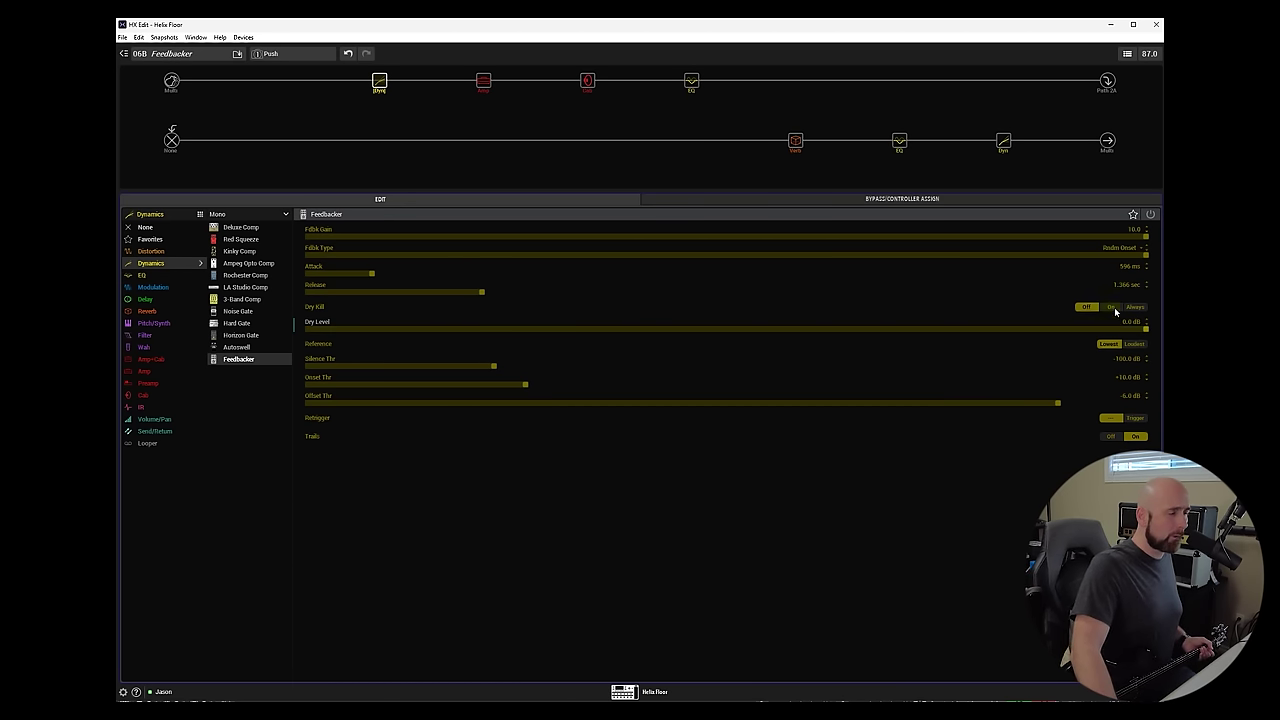
{"action": "left_click", "coordinate": [1111, 307]}
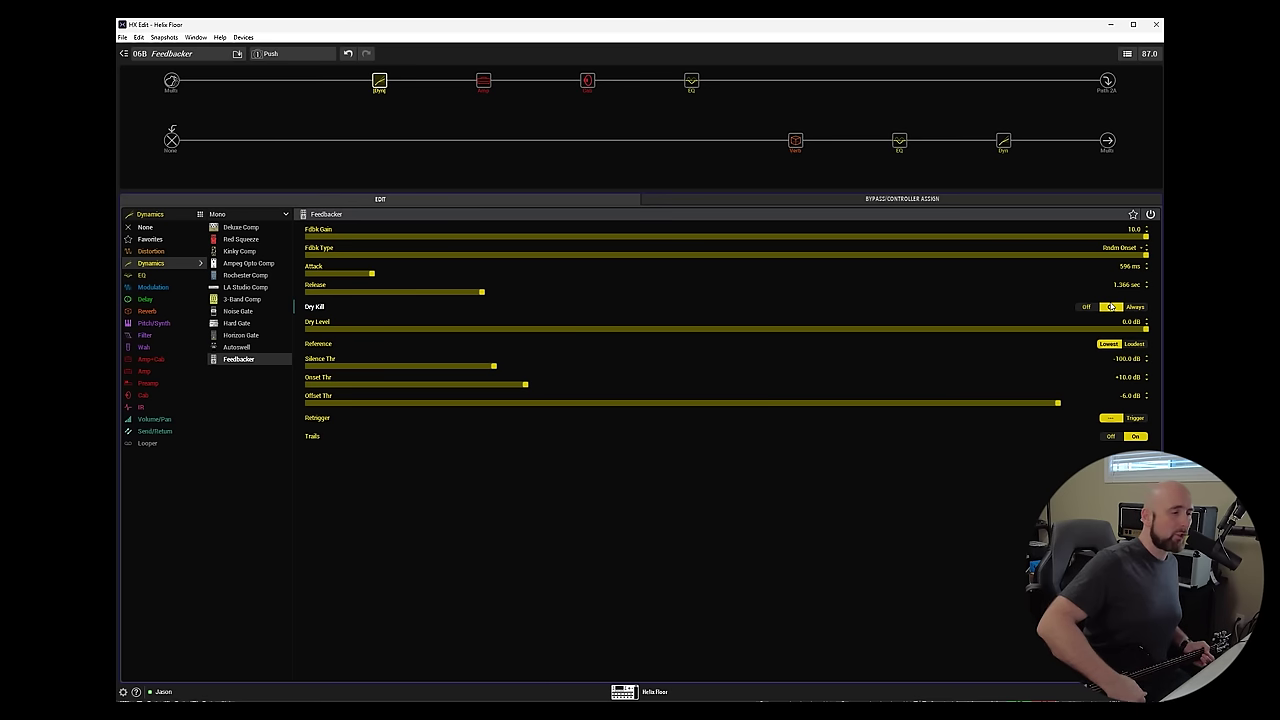
{"action": "left_click", "coordinate": [600, 328]}
{"action": "left_click_drag", "start_coordinate": [300, 327], "coordinate": [294, 326]}
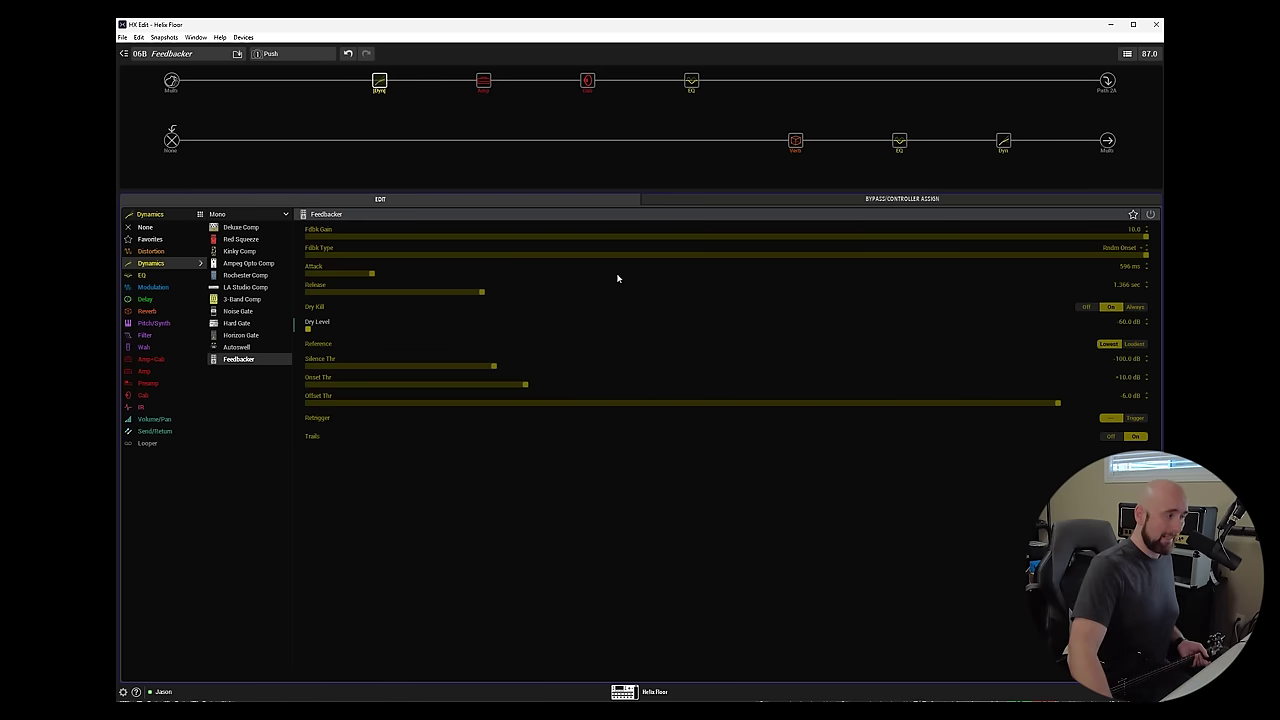
{"action": "left_click", "coordinate": [1146, 328]}
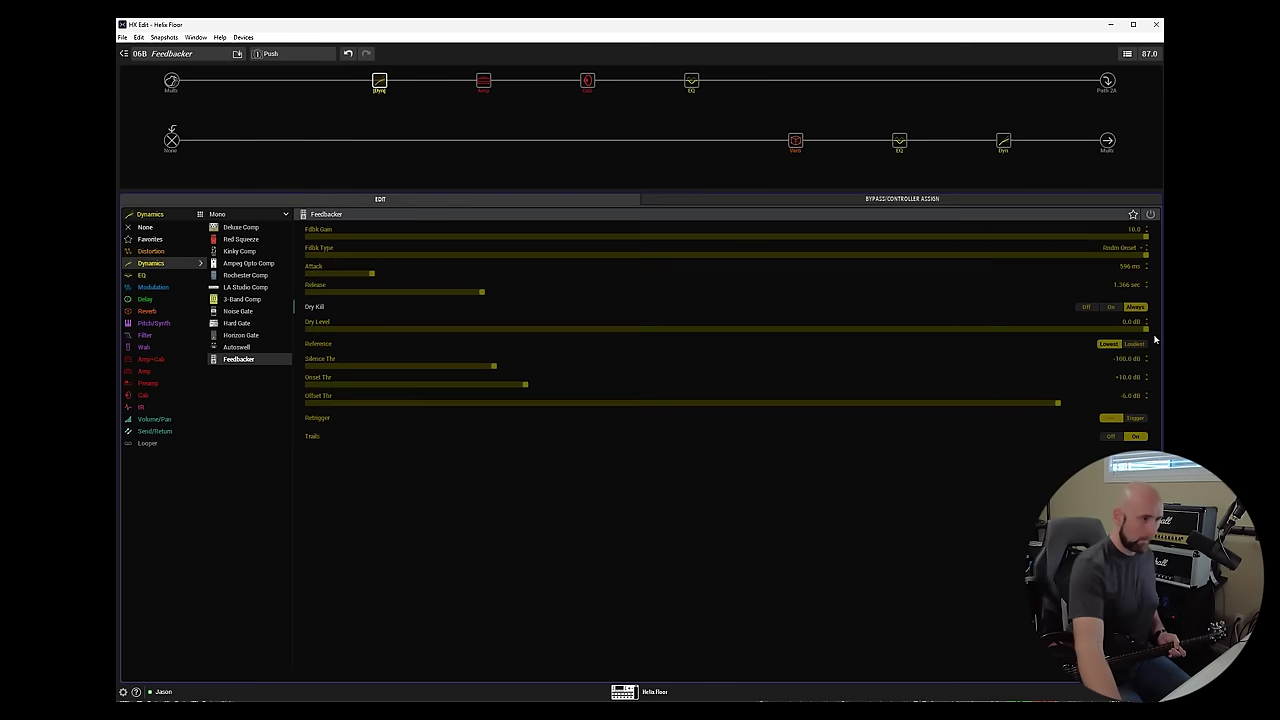
{"action": "scroll", "coordinate": [829, 255], "scroll_direction": "down", "scroll_amount": 4}
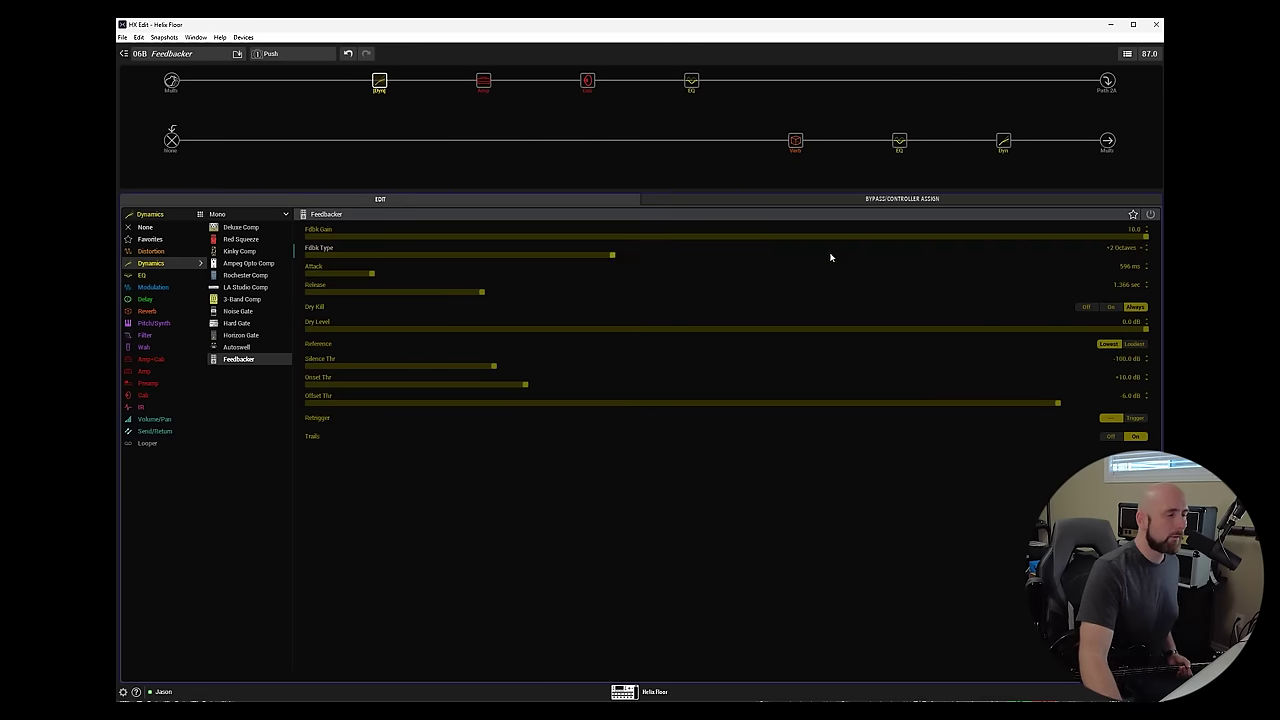
Scroll Fdbk Type back to Rndm Onset and switch Dry Kill Off
{"action": "scroll", "coordinate": [830, 257], "scroll_direction": "down", "scroll_amount": 2}
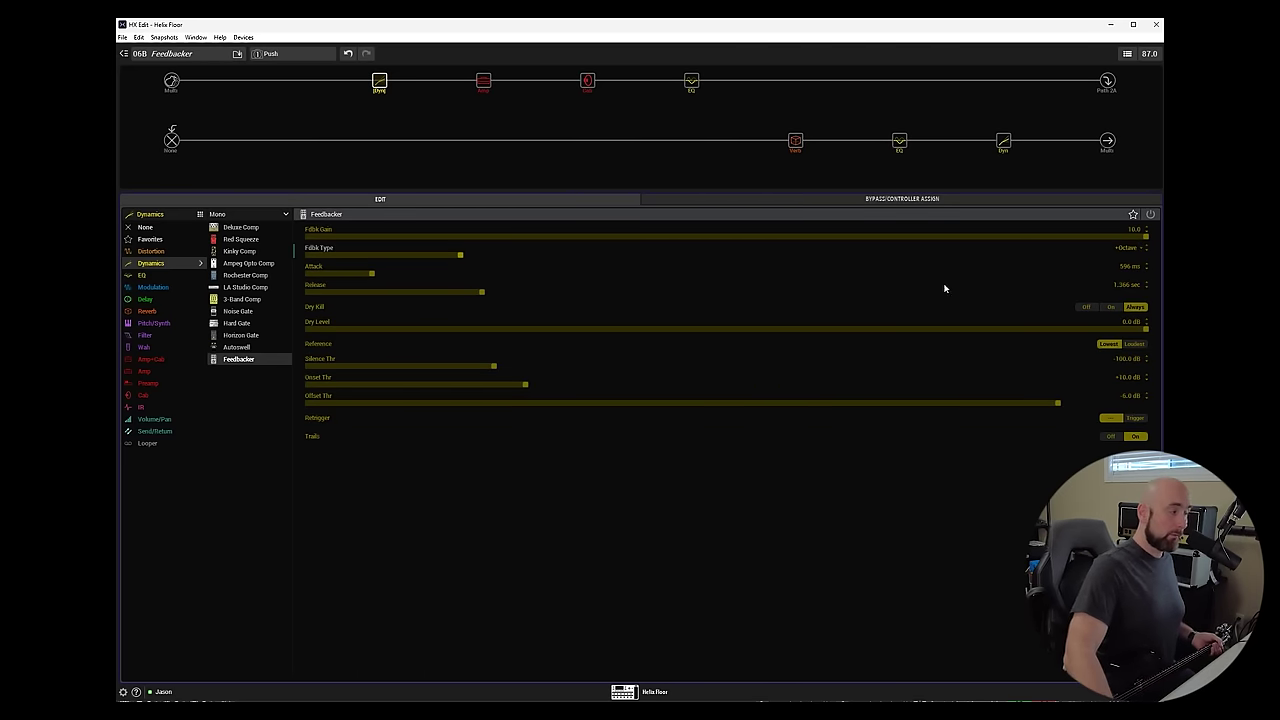
{"action": "left_click", "coordinate": [1087, 307]}
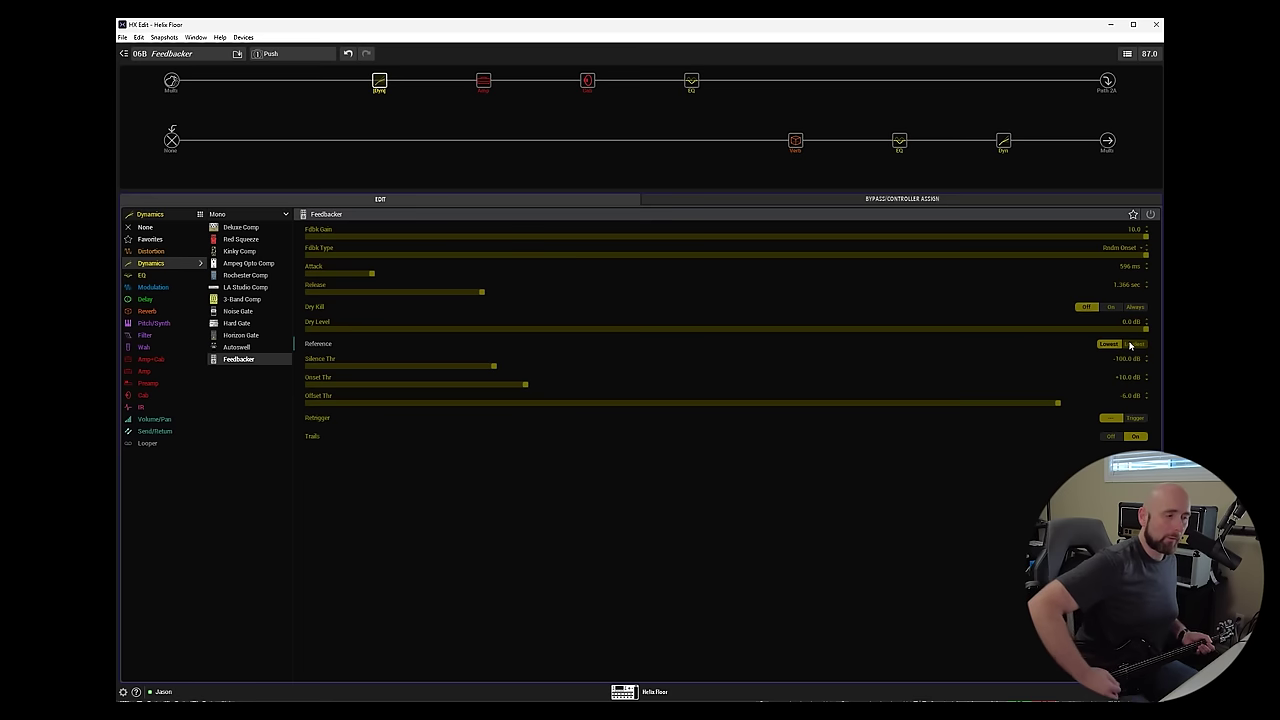
{"action": "left_click", "coordinate": [1134, 344]}
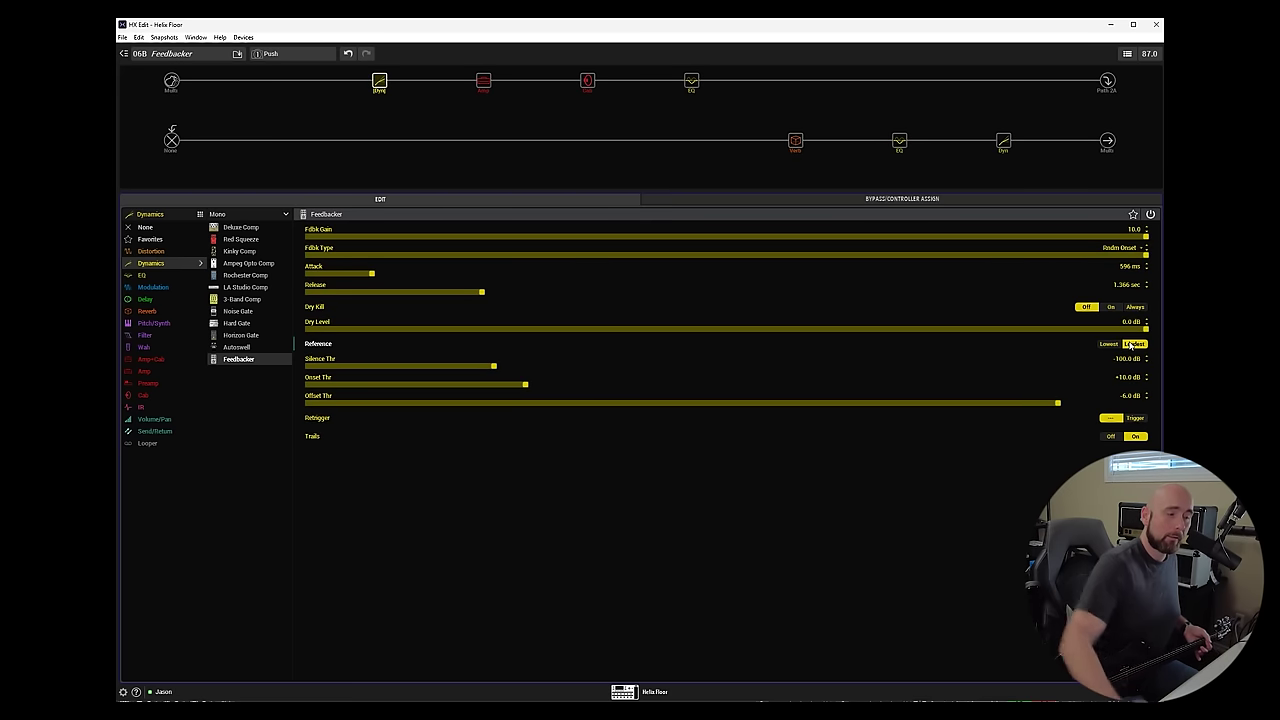
{"action": "left_click", "coordinate": [1108, 344]}
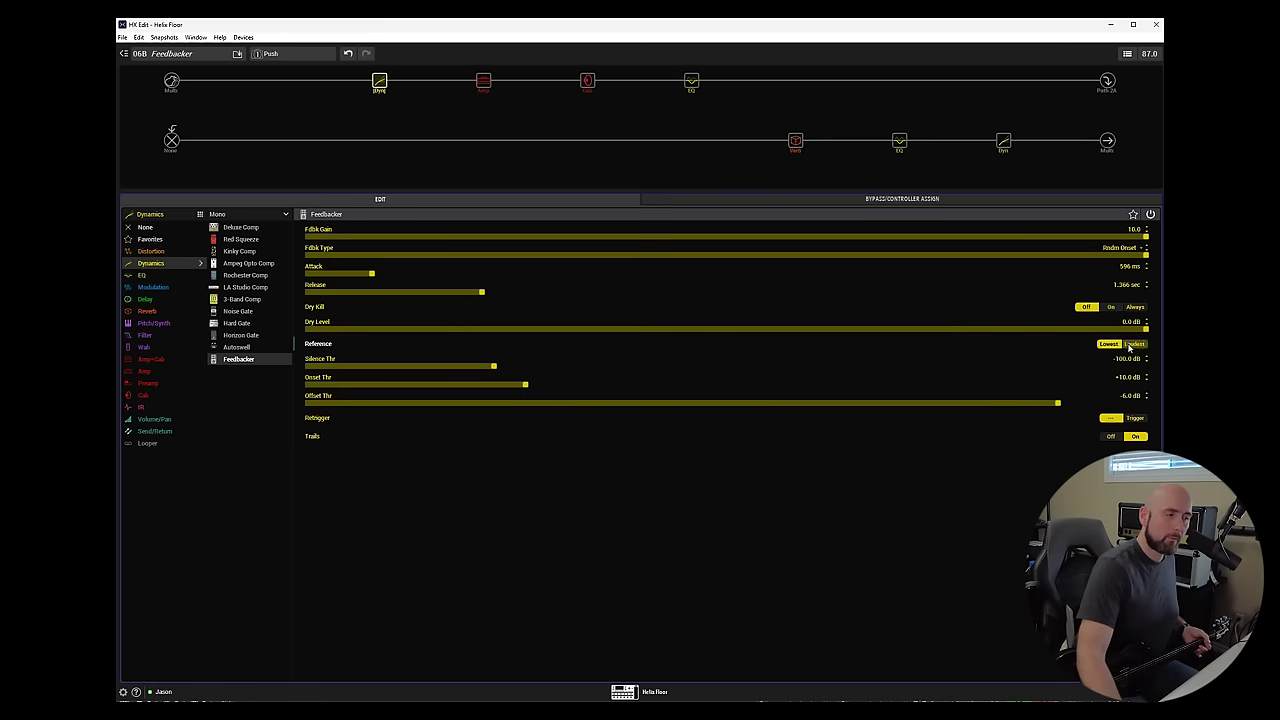
{"action": "left_click", "coordinate": [1130, 345]}
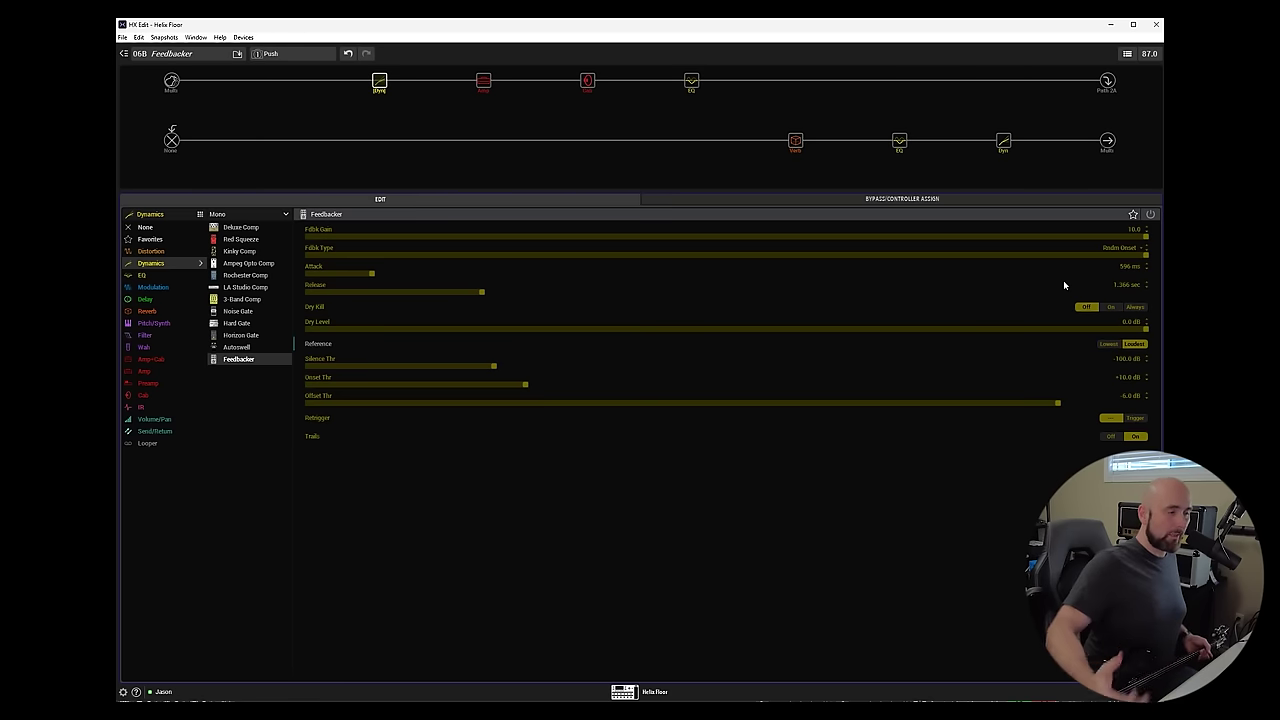
{"action": "left_click", "coordinate": [1108, 344]}
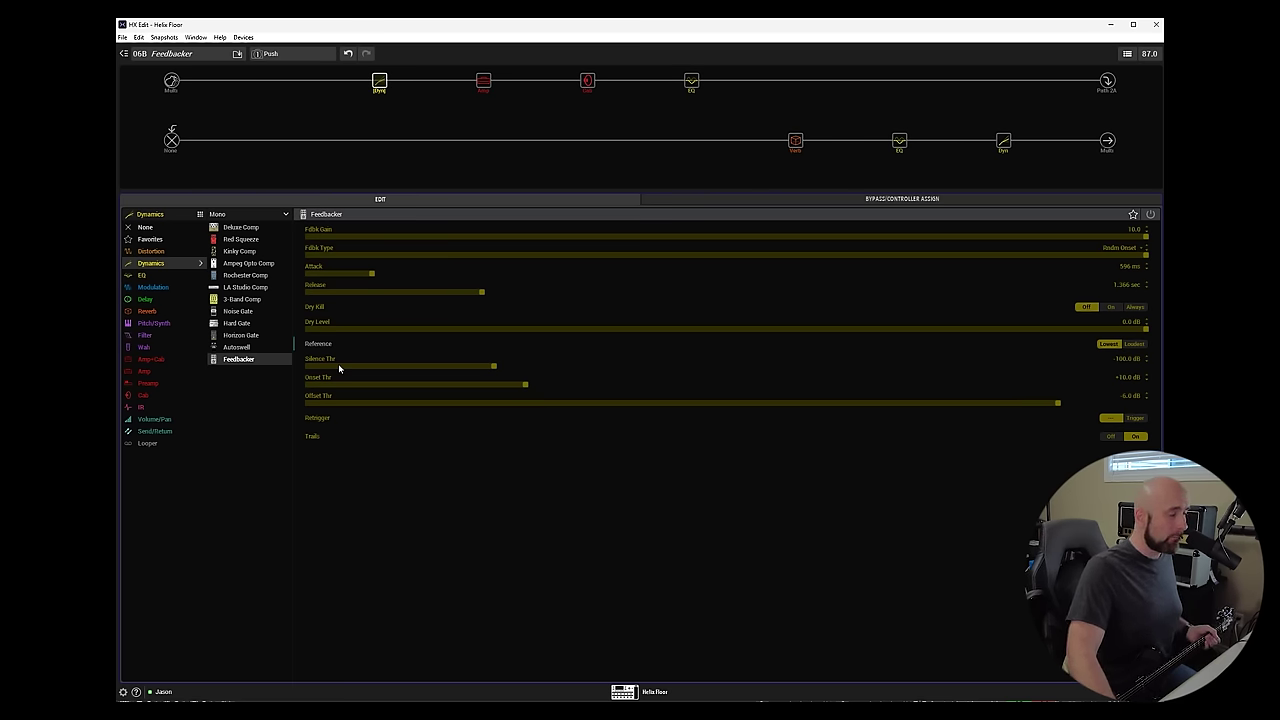
Sweep Silence Thr from -120.0 dB to its maximum, then settle it at -88.0 dB
{"action": "left_click_drag", "start_coordinate": [338, 363], "coordinate": [240, 362]}
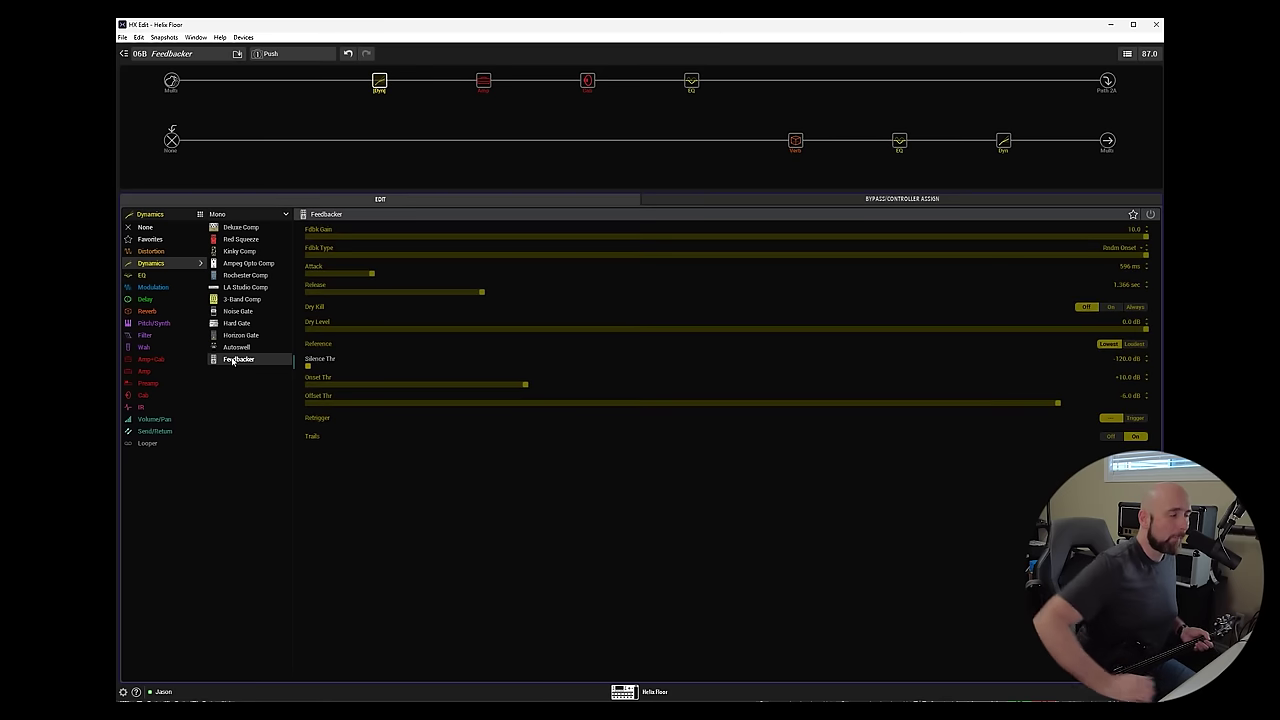
{"action": "left_click_drag", "start_coordinate": [766, 362], "coordinate": [822, 365]}
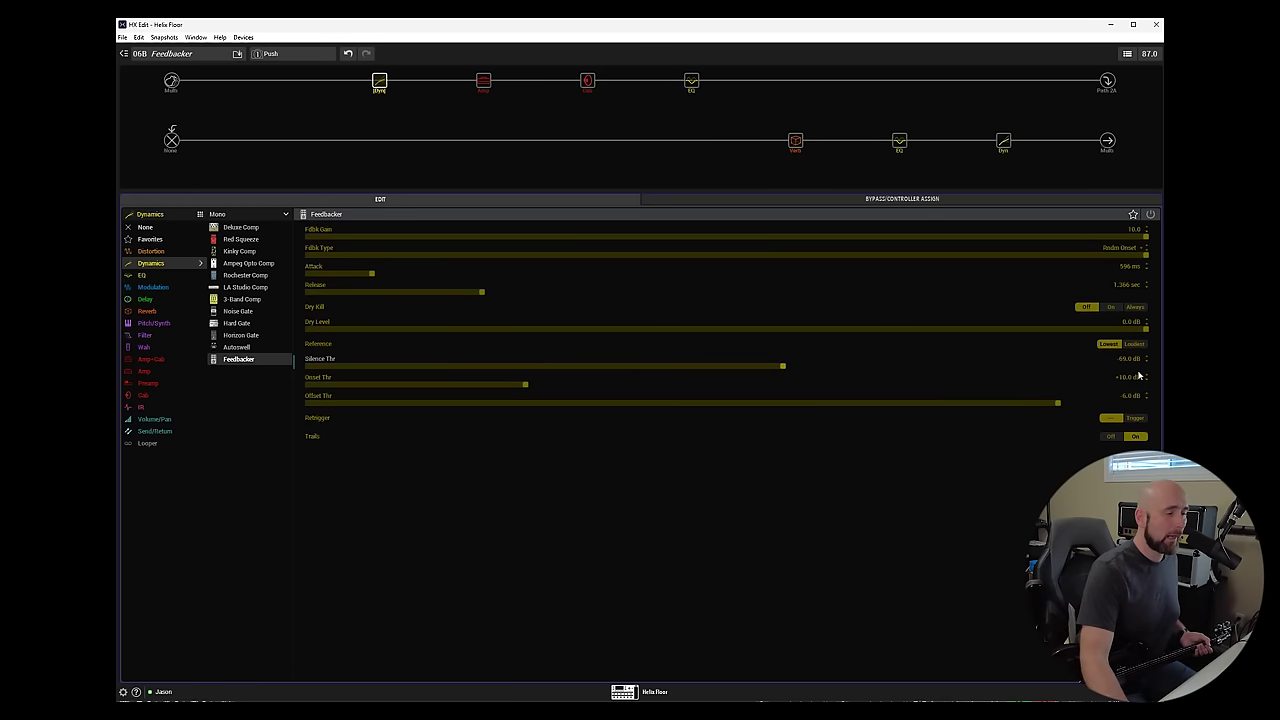
{"action": "left_click_drag", "start_coordinate": [1139, 370], "coordinate": [1150, 366]}
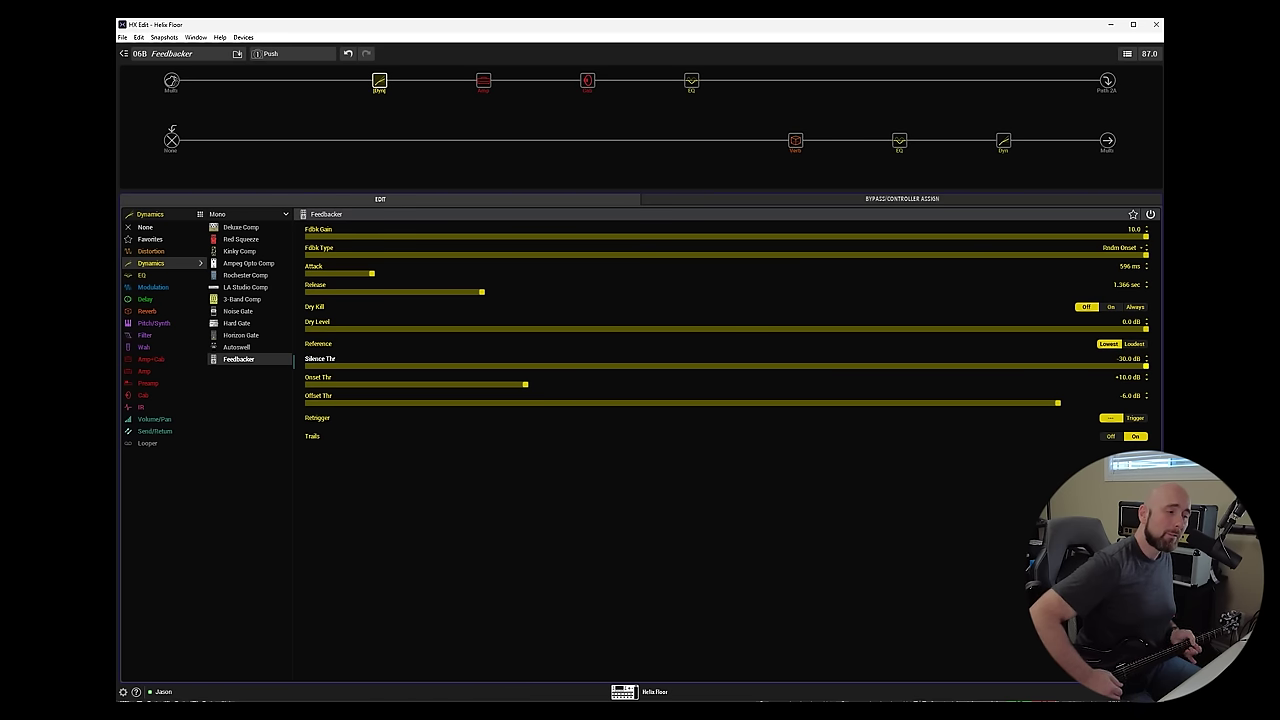
{"action": "left_click", "coordinate": [977, 366]}
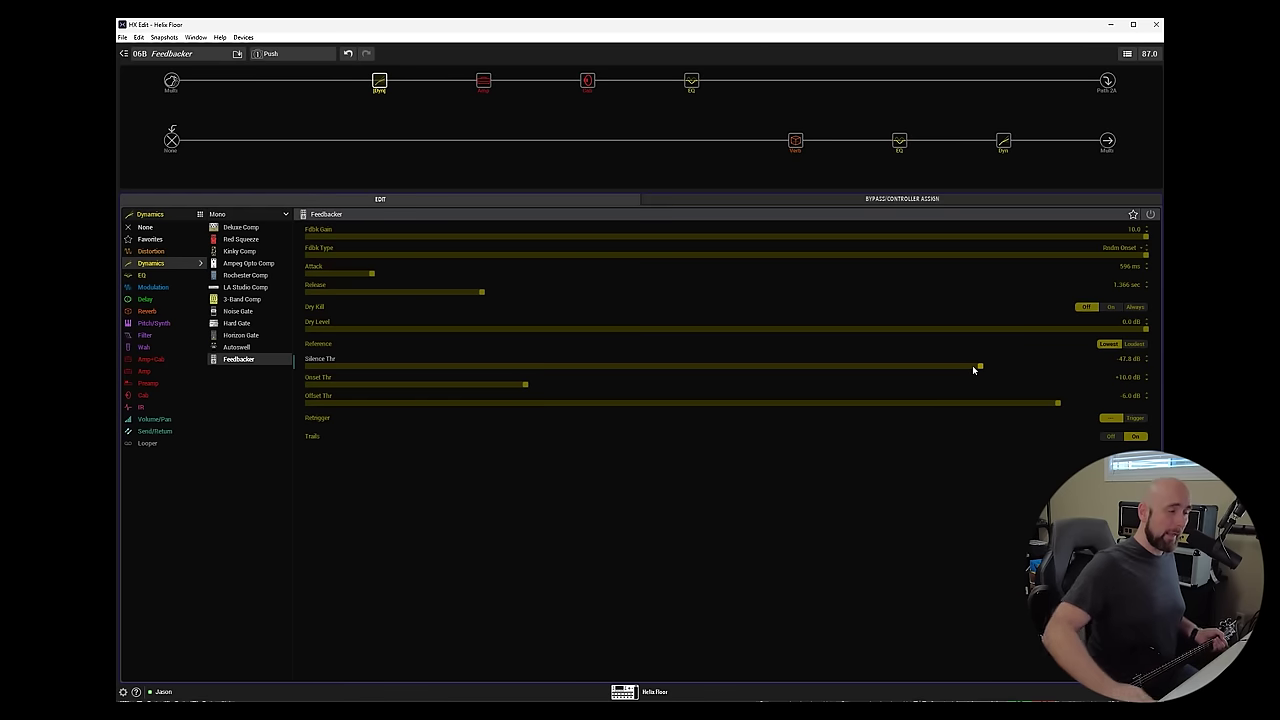
{"action": "left_click", "coordinate": [776, 367]}
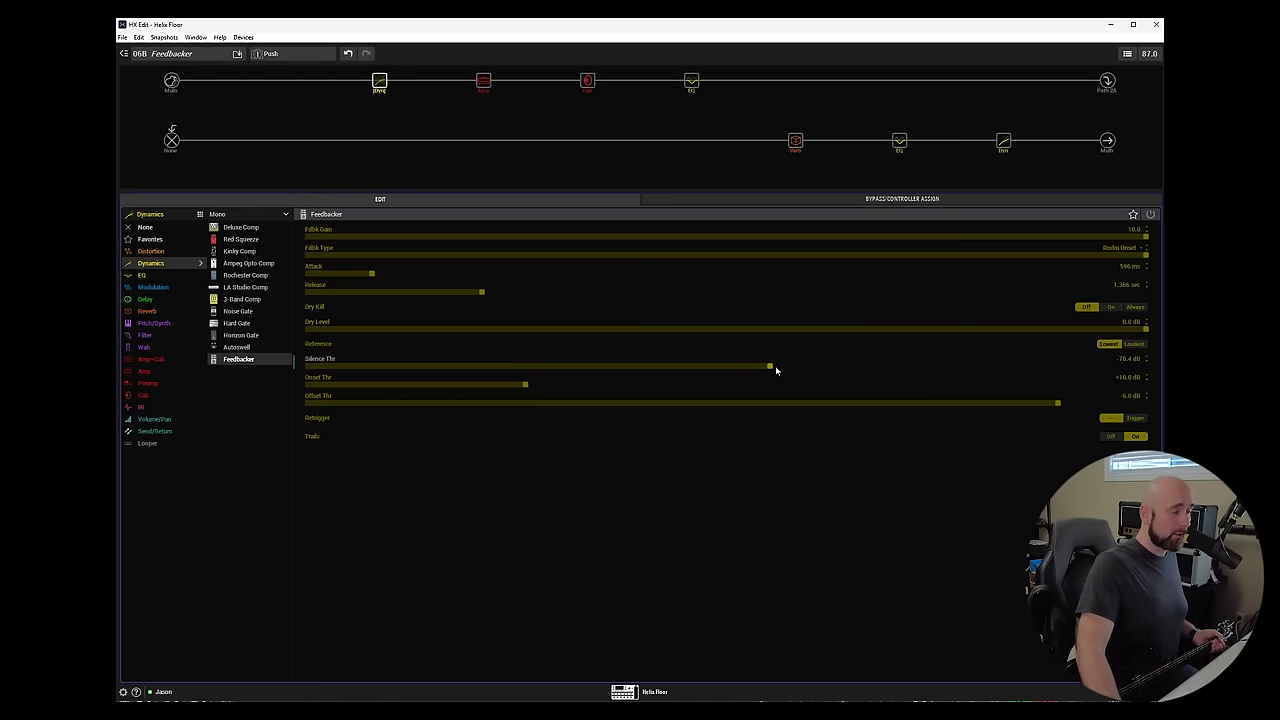
{"action": "scroll", "coordinate": [776, 371], "scroll_direction": "down", "scroll_amount": 1}
{"action": "left_click", "coordinate": [606, 367]}
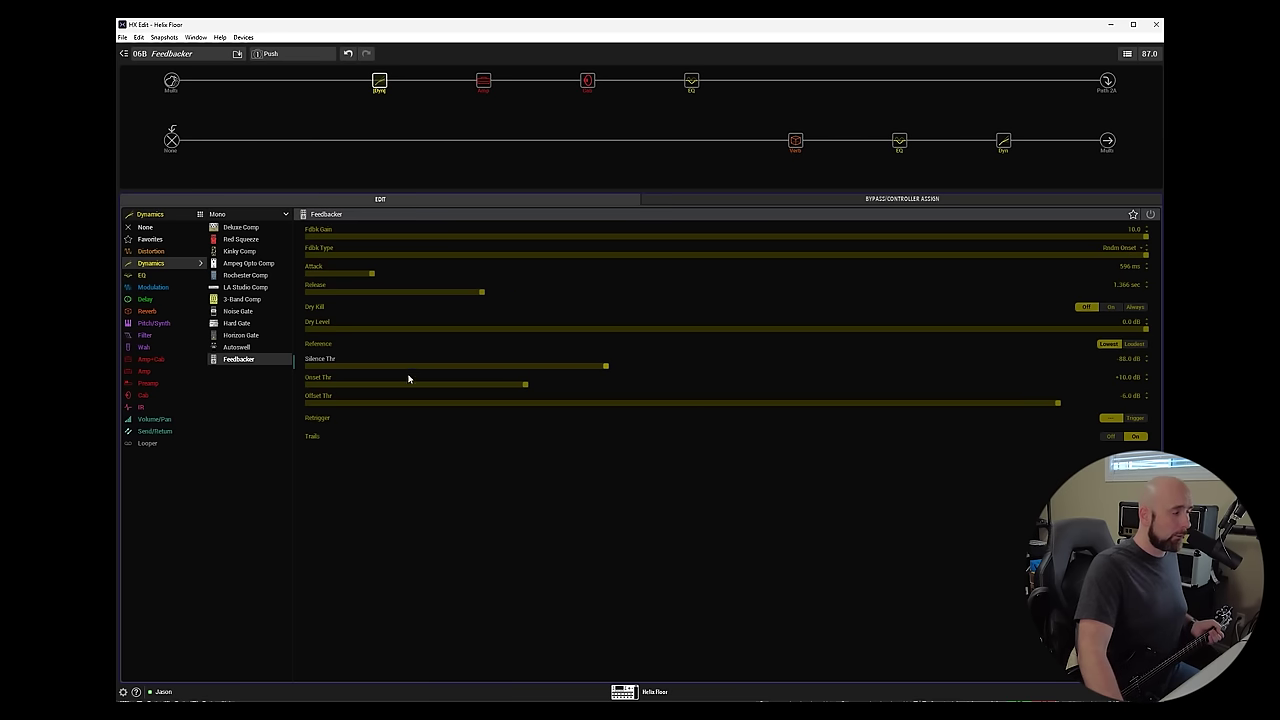
Sweep Onset Thr across its full range, set it to +11.7 dB, and lower Offset Thr to -22.0 dB
{"action": "left_click_drag", "start_coordinate": [330, 386], "coordinate": [258, 397]}
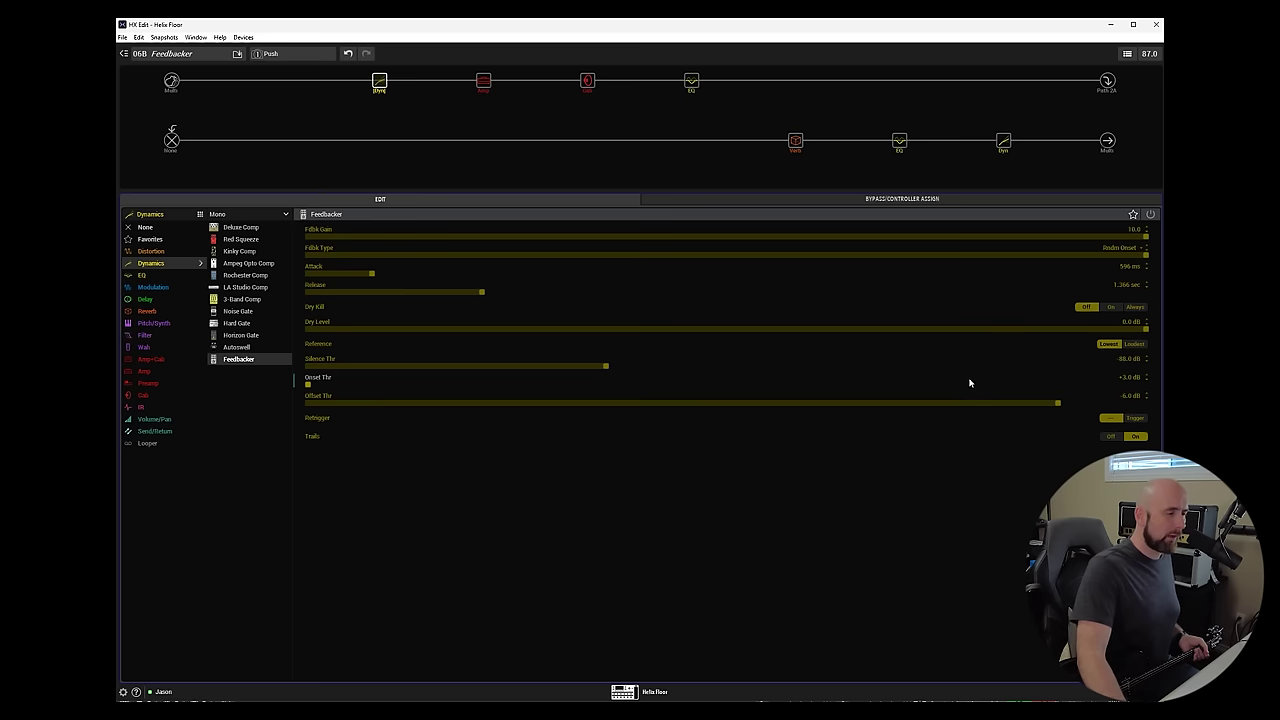
{"action": "left_click_drag", "start_coordinate": [1151, 386], "coordinate": [1163, 386]}
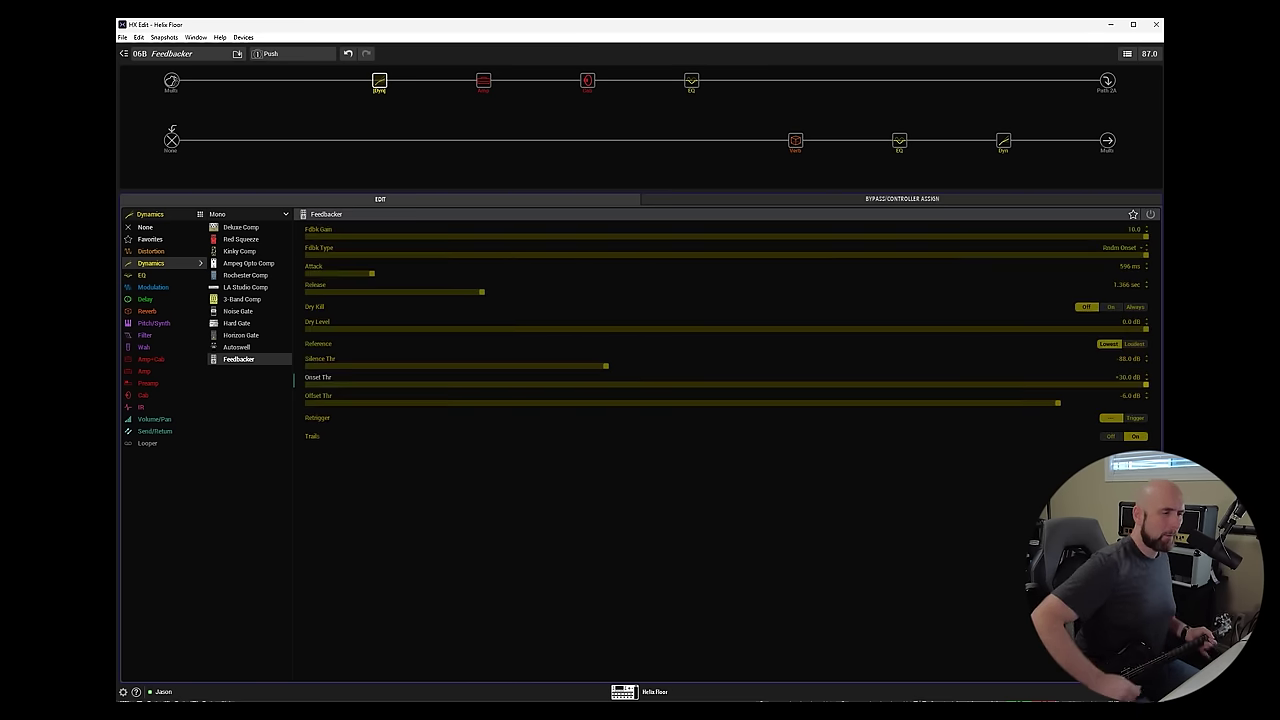
{"action": "left_click", "coordinate": [579, 385]}
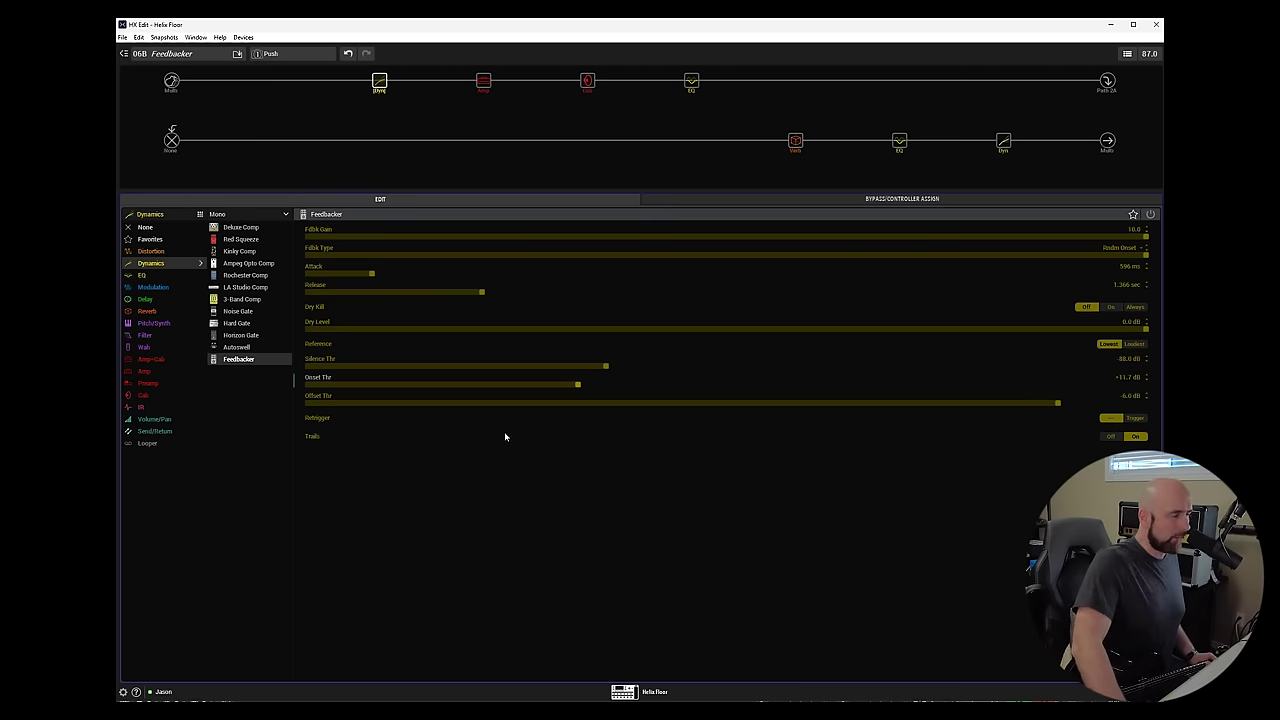
{"action": "left_click", "coordinate": [705, 403]}
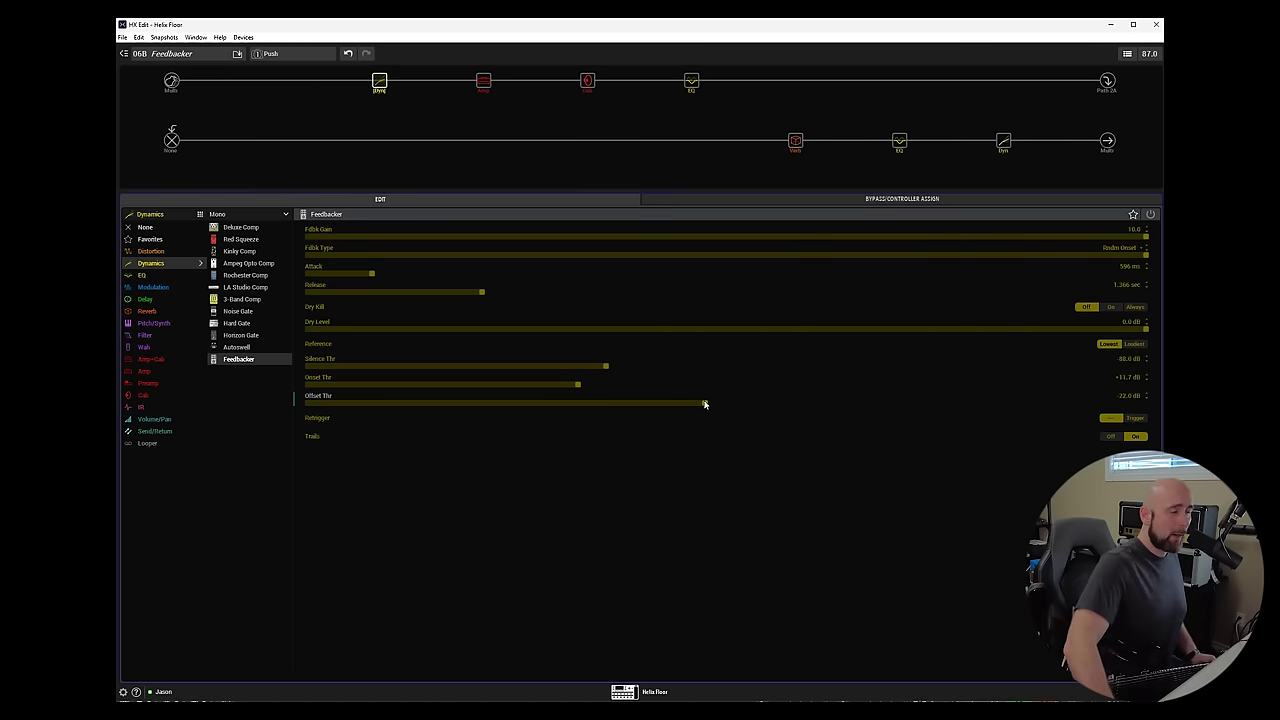
Sweep Offset Thr to its maximum and minimum, then settle it at -29.3 dB
{"action": "left_click_drag", "start_coordinate": [705, 403], "coordinate": [1148, 403]}
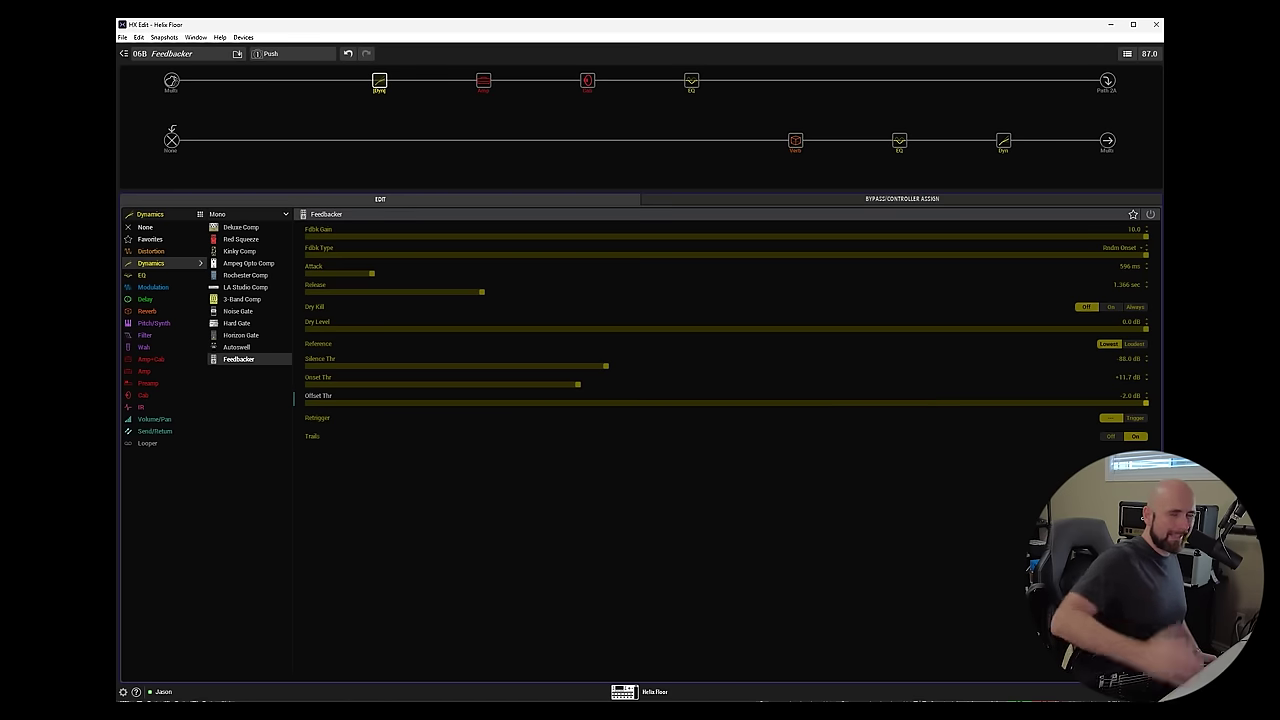
{"action": "left_click_drag", "start_coordinate": [334, 403], "coordinate": [263, 410]}
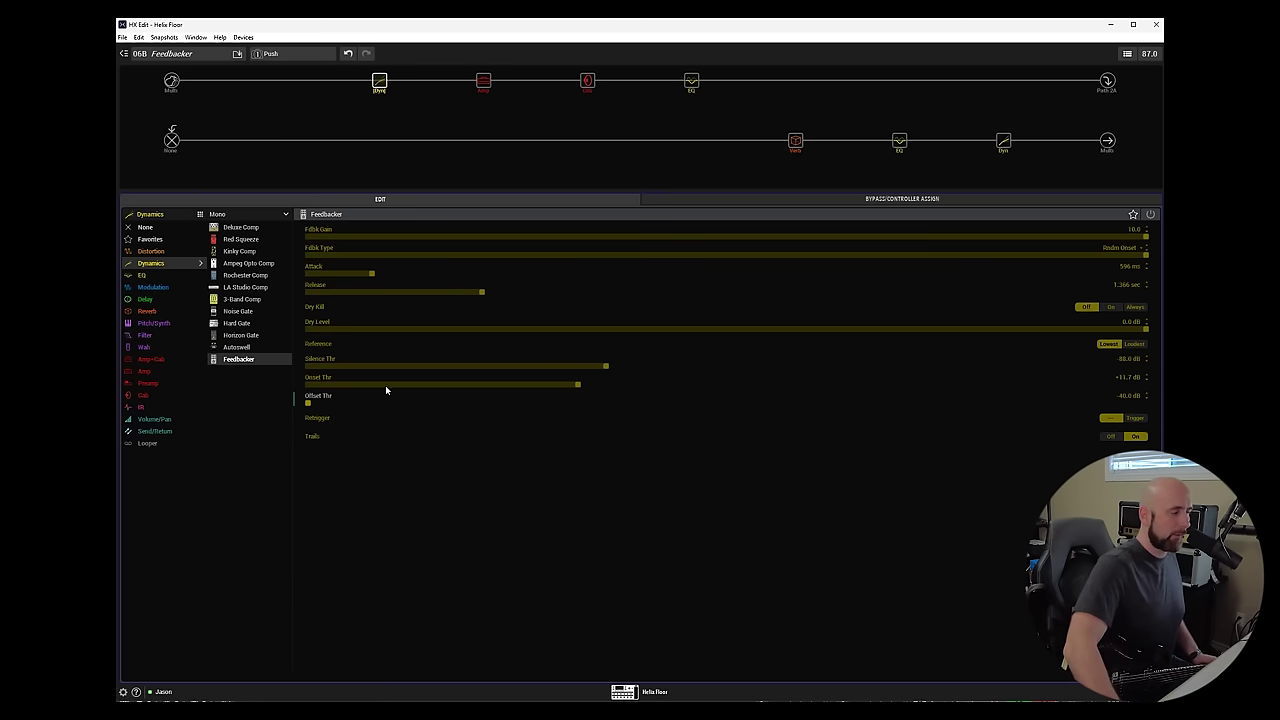
{"action": "left_click_drag", "start_coordinate": [479, 403], "coordinate": [545, 403]}
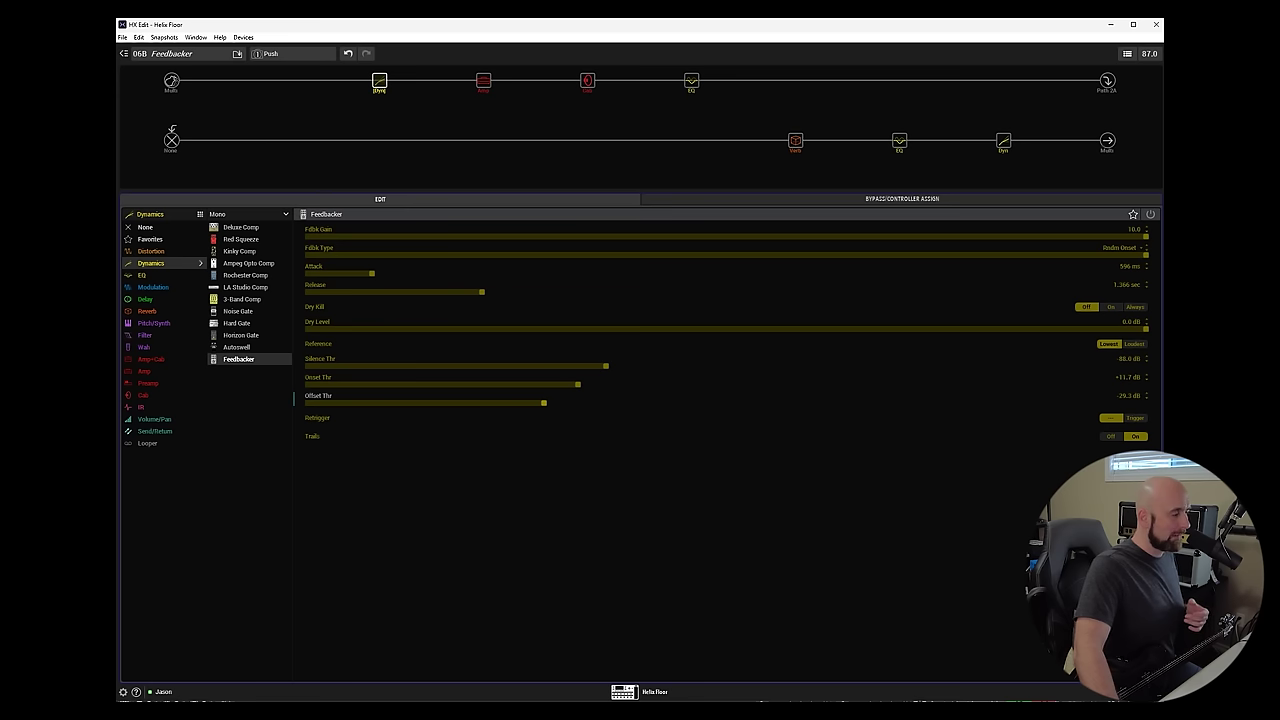
Put Retrigger on Footswitch 8 with a Momentary switch type, back in the Feedbacker editor
{"action": "right_click", "coordinate": [341, 418]}
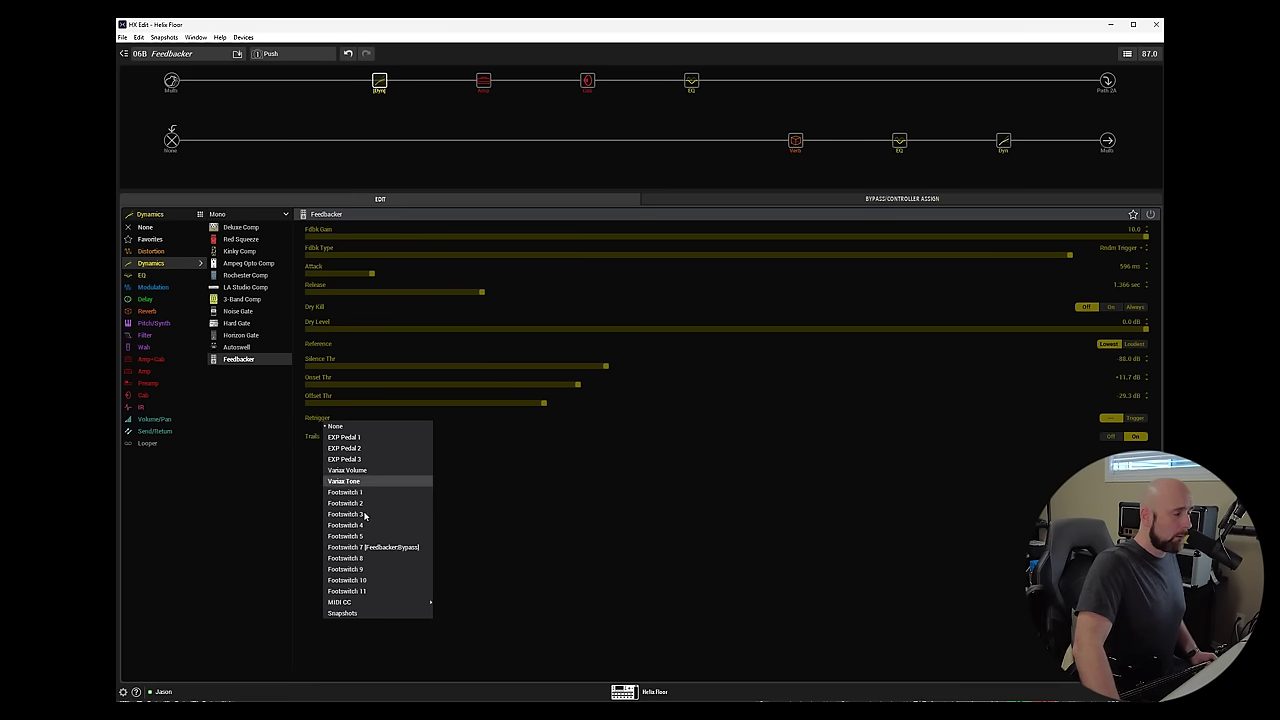
{"action": "left_click", "coordinate": [378, 560]}
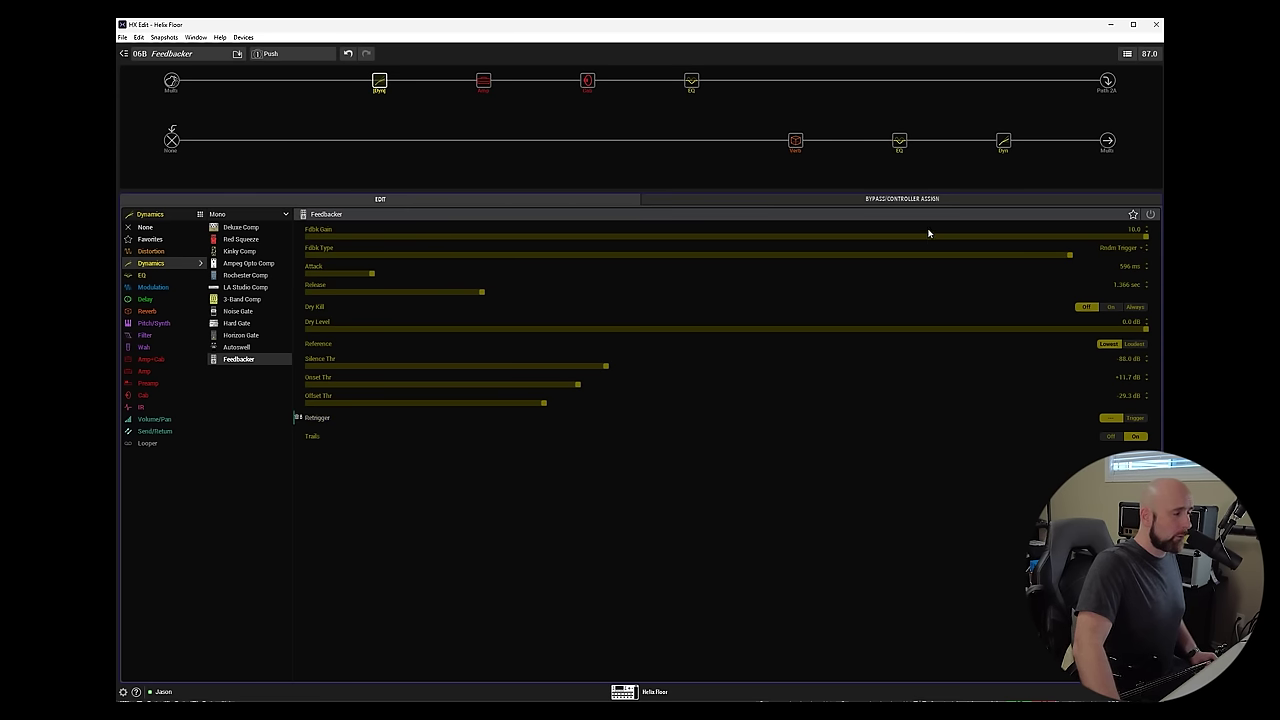
{"action": "left_click", "coordinate": [920, 199]}
{"action": "left_click", "coordinate": [280, 253]}
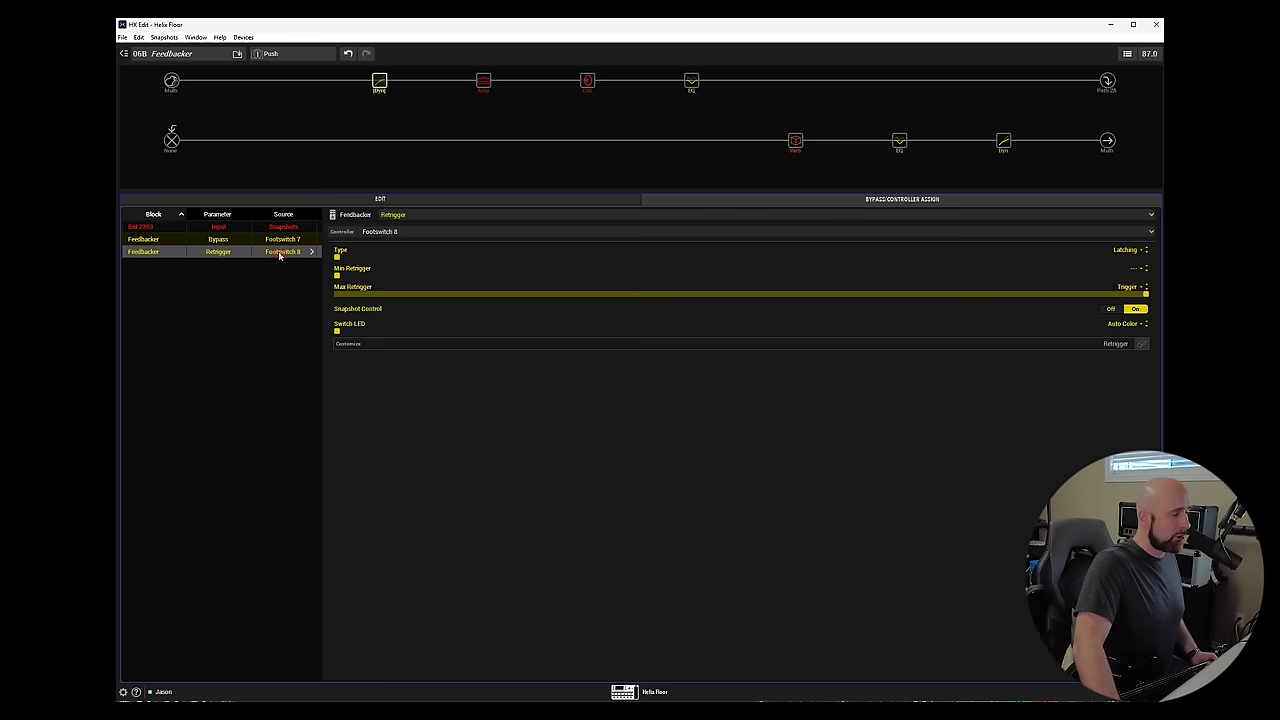
{"action": "left_click", "coordinate": [1130, 250]}
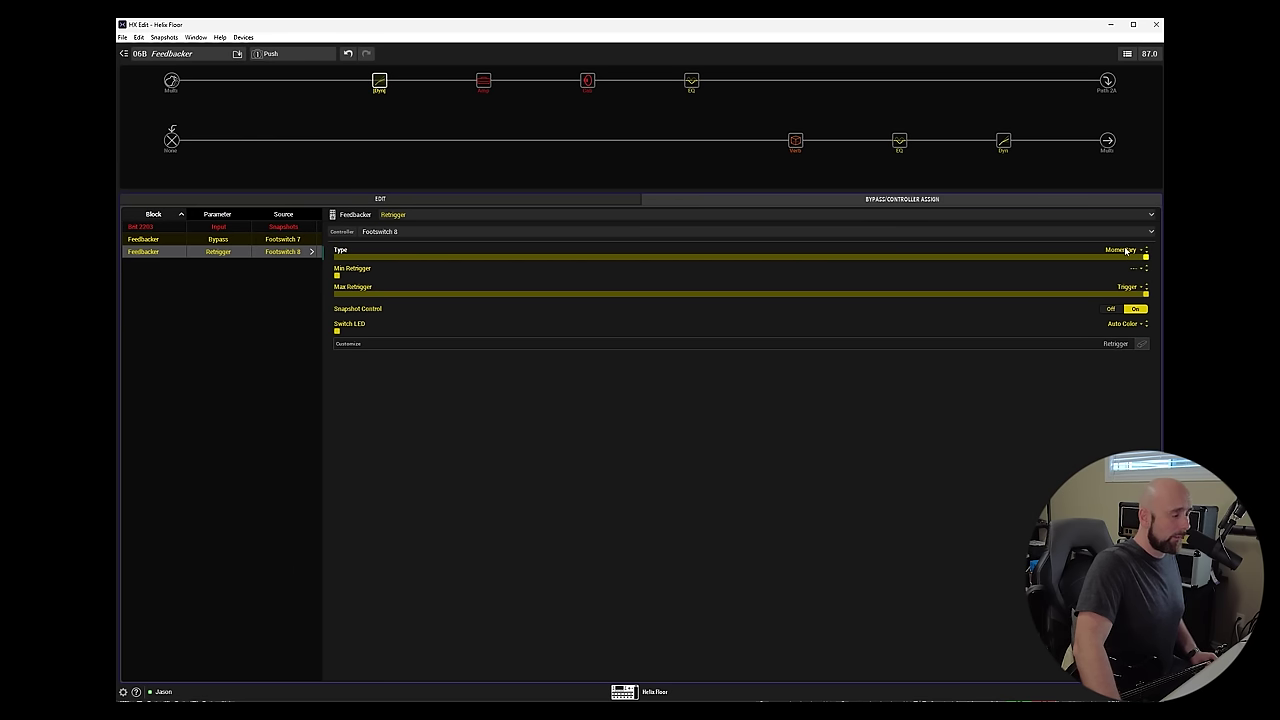
{"action": "left_click", "coordinate": [382, 200]}
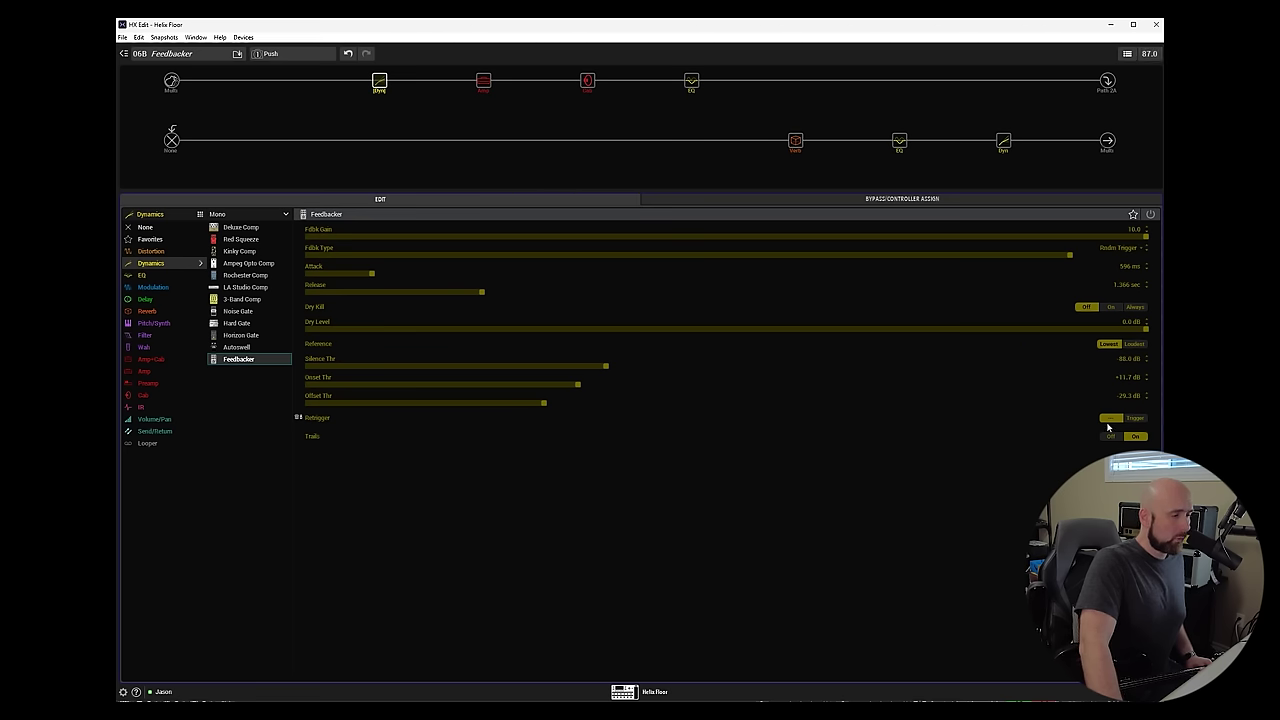
Fire a test retrigger, then step Fdbk Type through its options to 2 Oct+5th
{"action": "left_click", "coordinate": [1140, 419]}
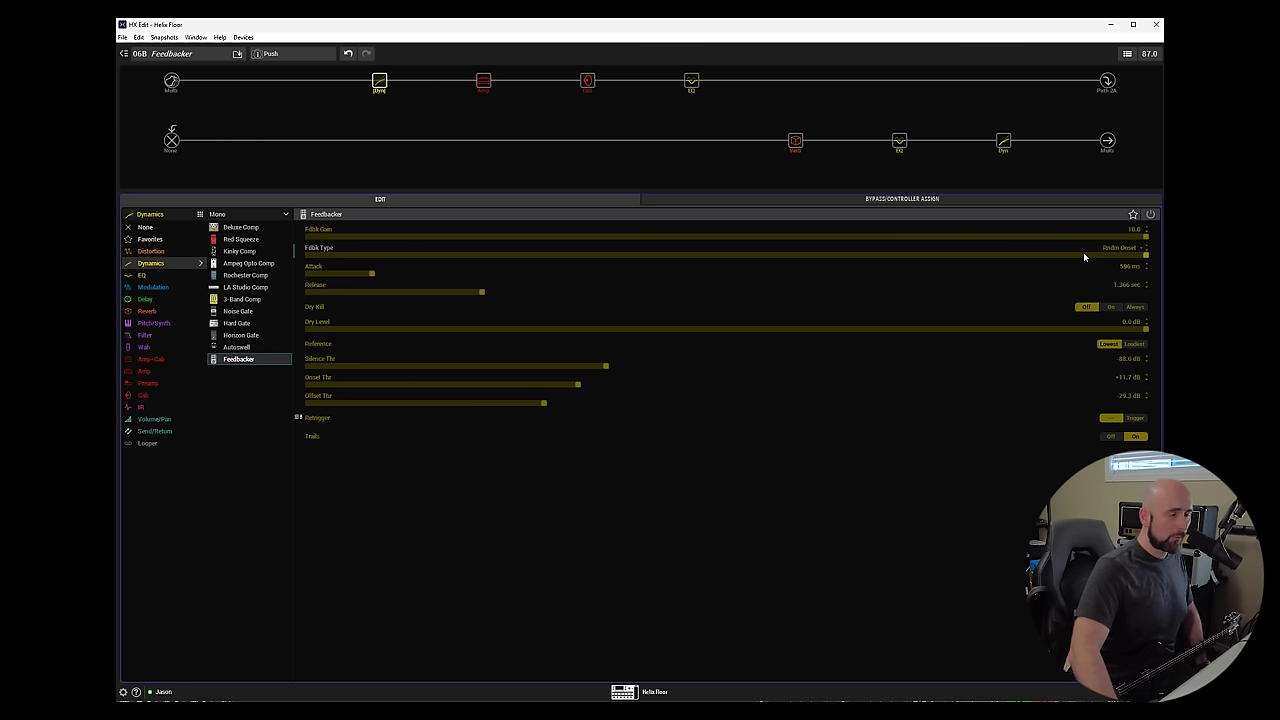
{"action": "scroll", "coordinate": [1083, 252], "scroll_direction": "down", "scroll_amount": 3}
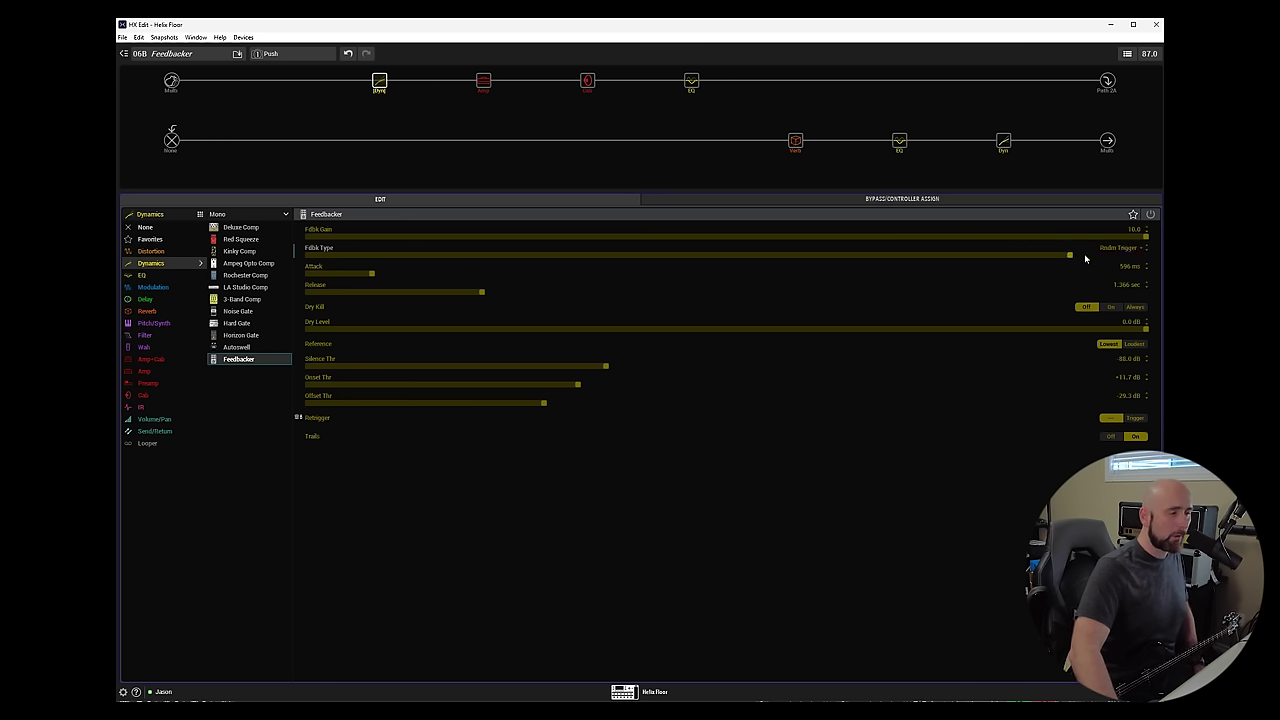
{"action": "scroll", "coordinate": [1086, 262], "scroll_direction": "down", "scroll_amount": 3}
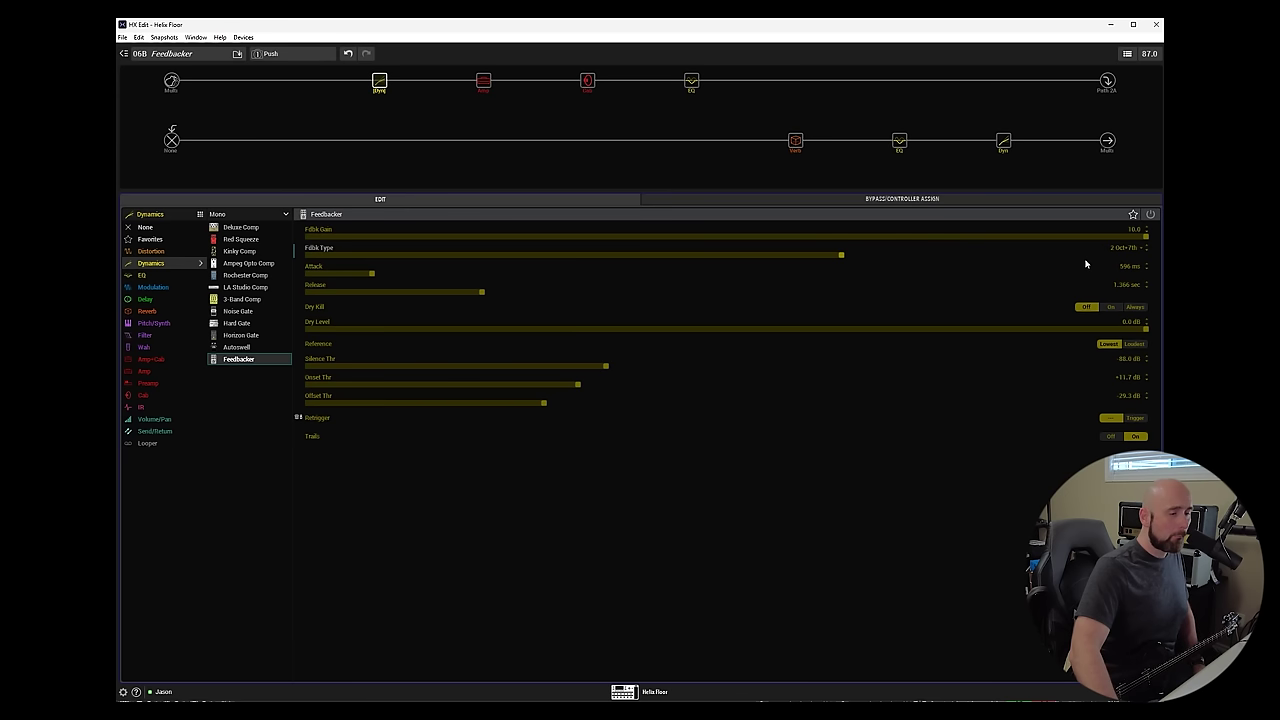
{"action": "scroll", "coordinate": [1084, 253], "scroll_direction": "up", "scroll_amount": 3}
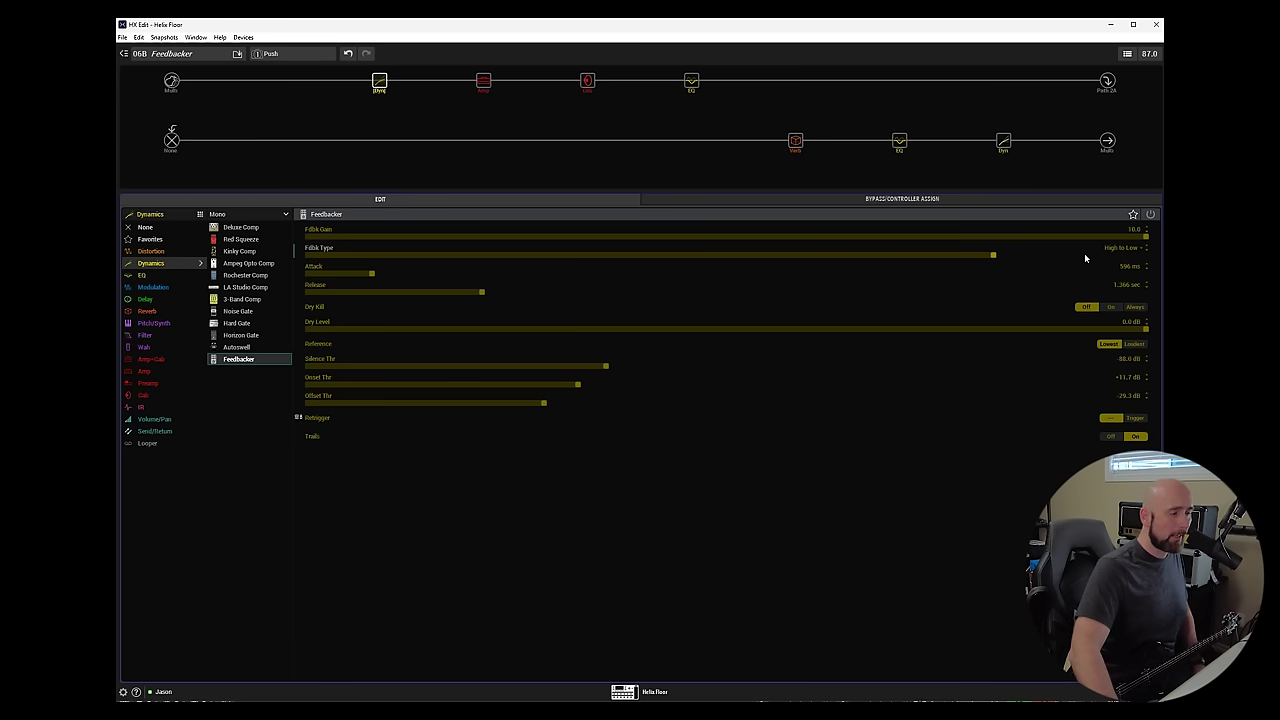
{"action": "scroll", "coordinate": [1084, 253], "scroll_direction": "down", "scroll_amount": 1}
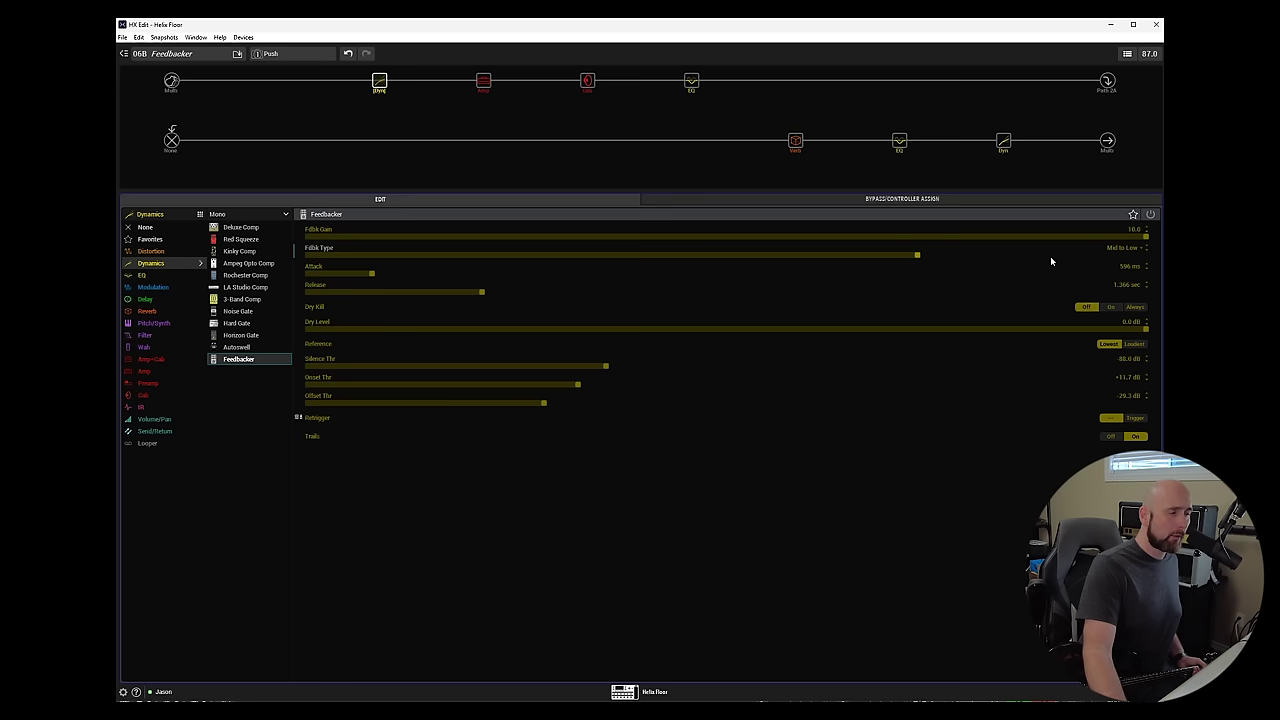
{"action": "scroll", "coordinate": [1050, 256], "scroll_direction": "up", "scroll_amount": 5}
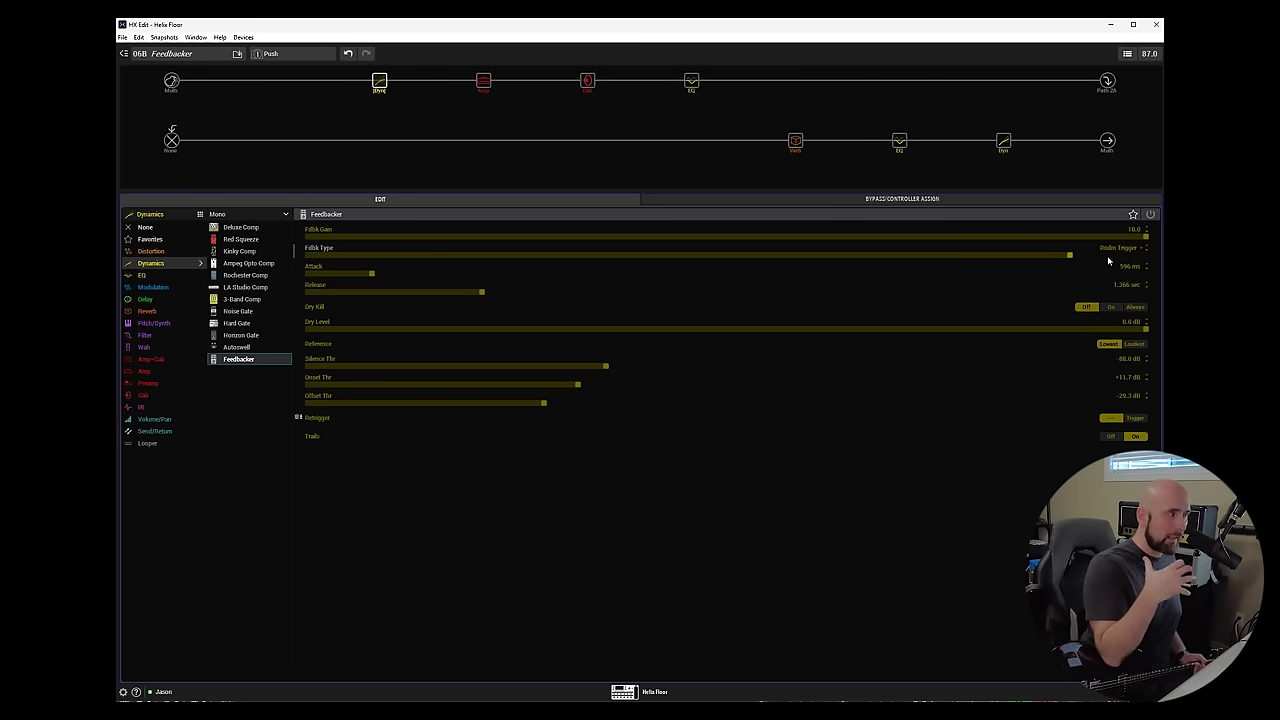
{"action": "scroll", "coordinate": [1109, 250], "scroll_direction": "down", "scroll_amount": 5}
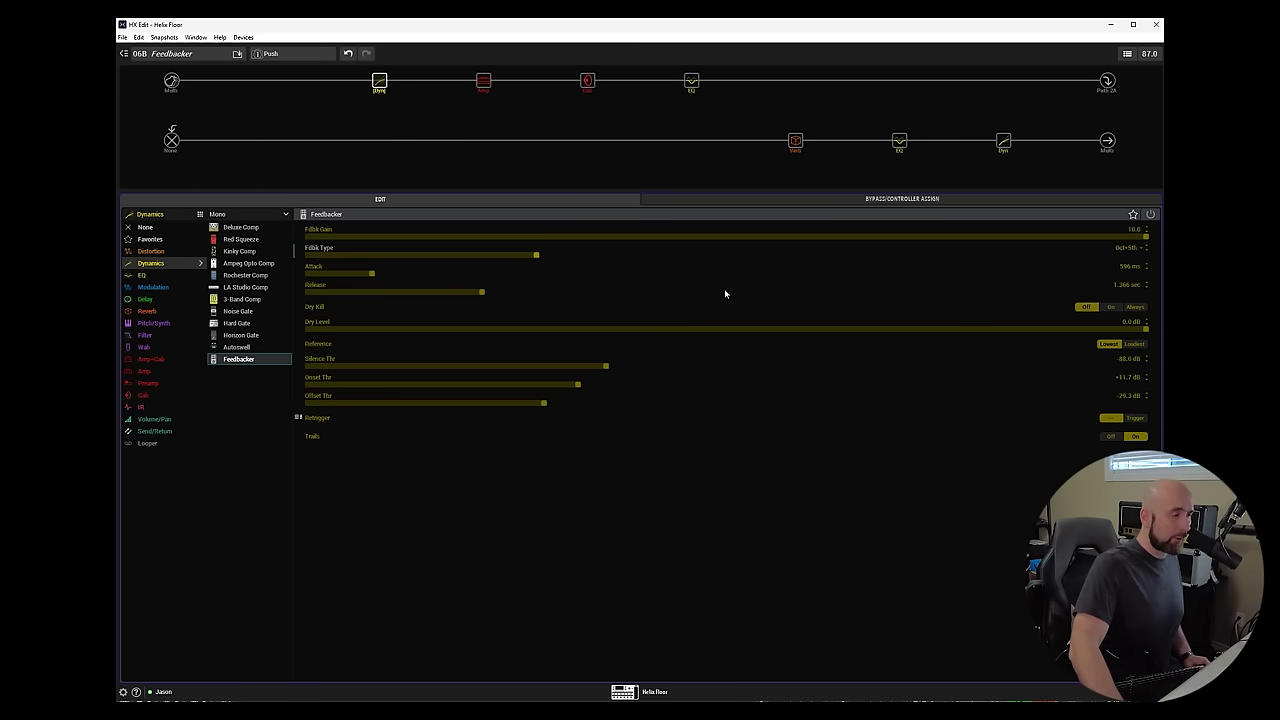
Switch the Feedbacker's Trails toggle to Off
{"action": "left_click", "coordinate": [1117, 438]}
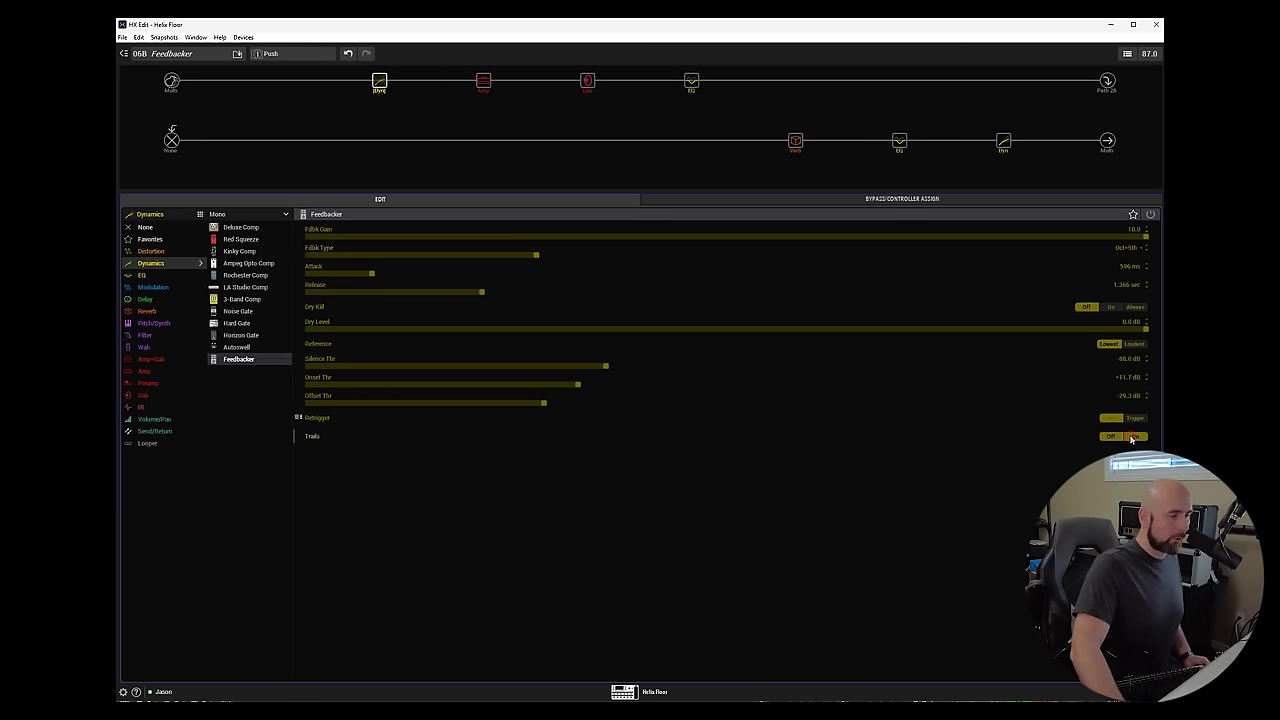